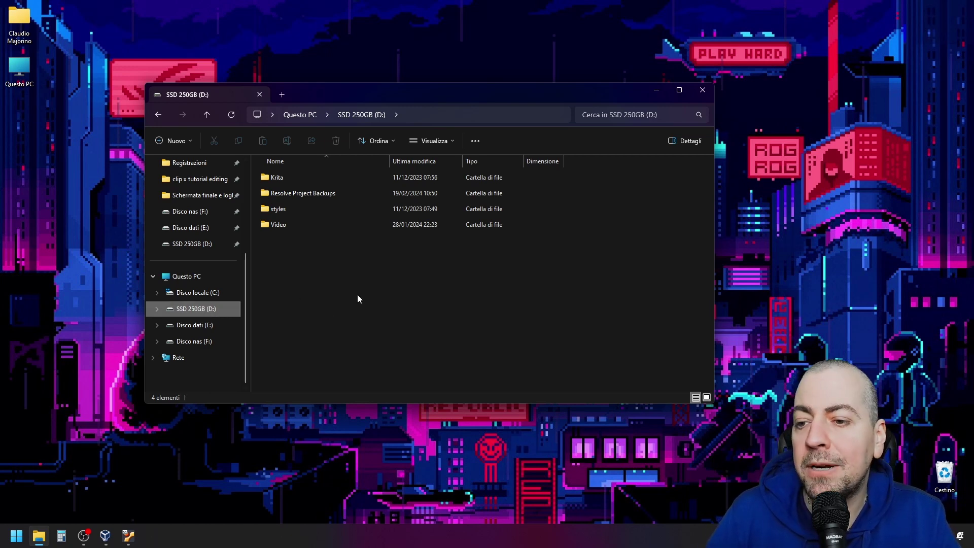
Go to Sistema > Archiviazione's advanced options and open 'Percorso di salvataggio dei nuovi contenuti'
click(16, 535)
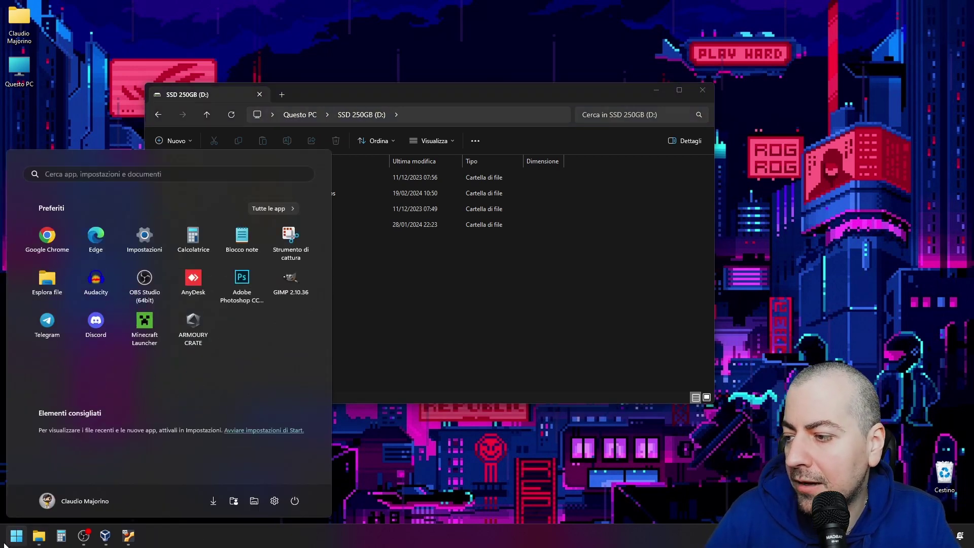
click(149, 239)
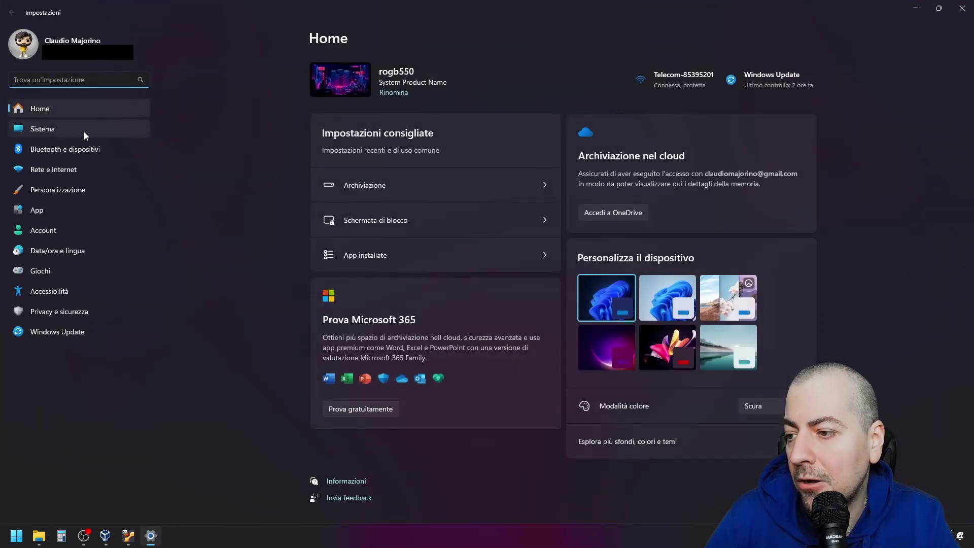
click(84, 132)
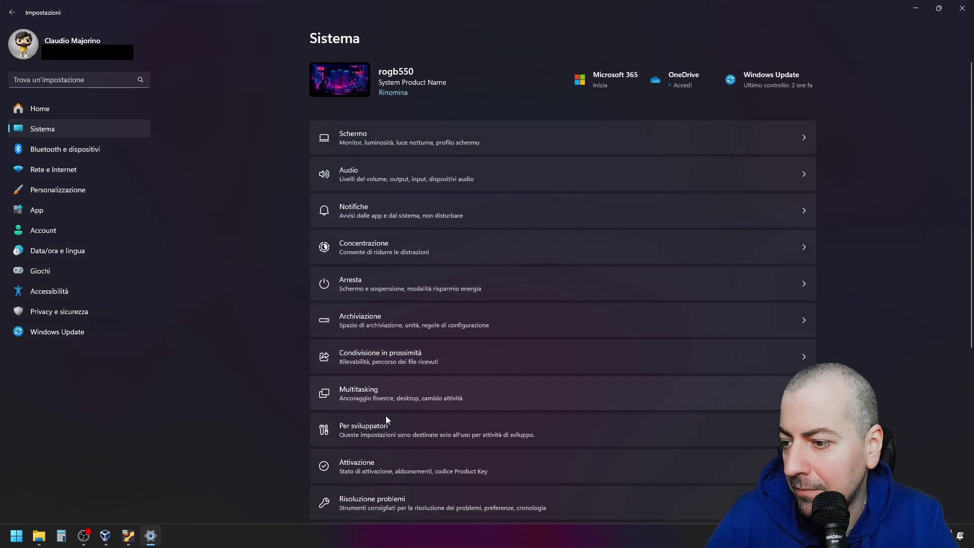
click(359, 321)
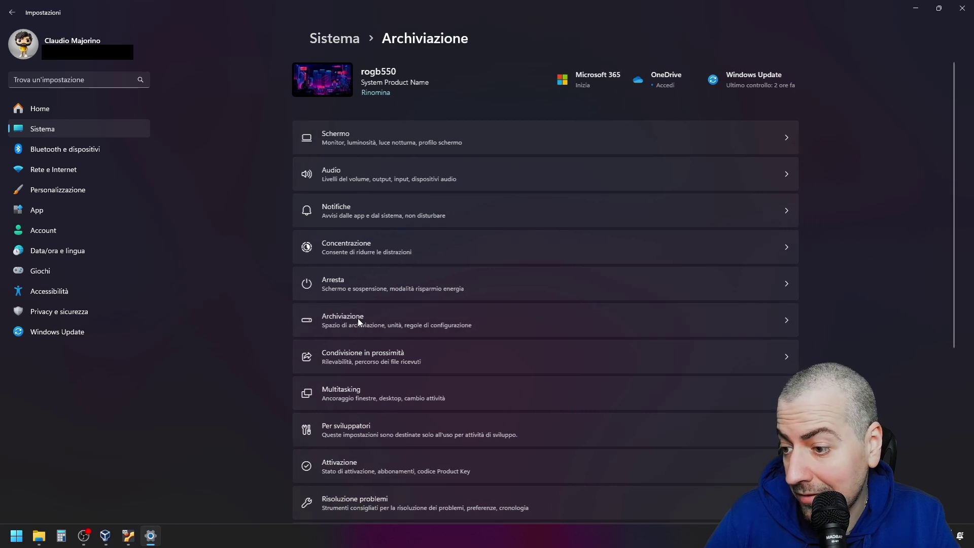
click(342, 356)
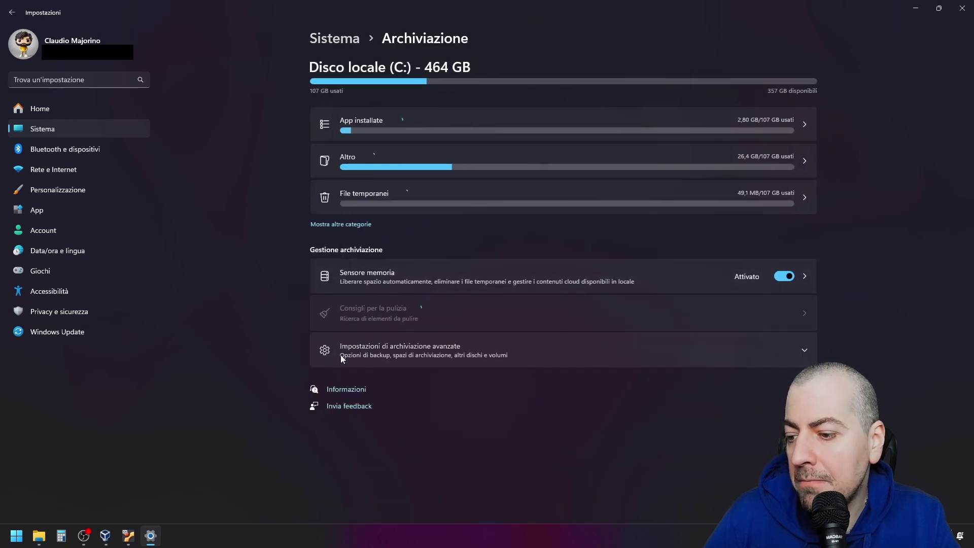
scroll(466, 356, down, 1)
scroll(465, 356, down, 1)
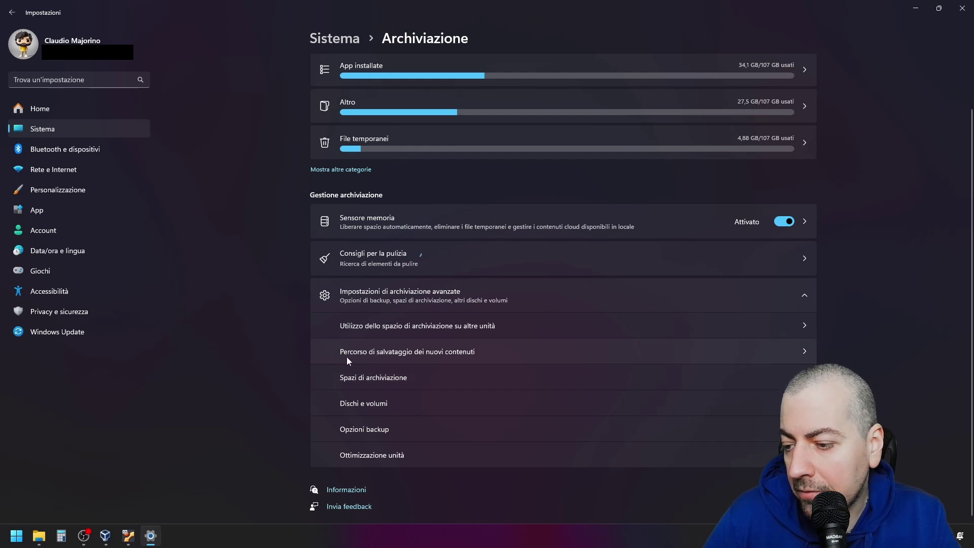
click(455, 358)
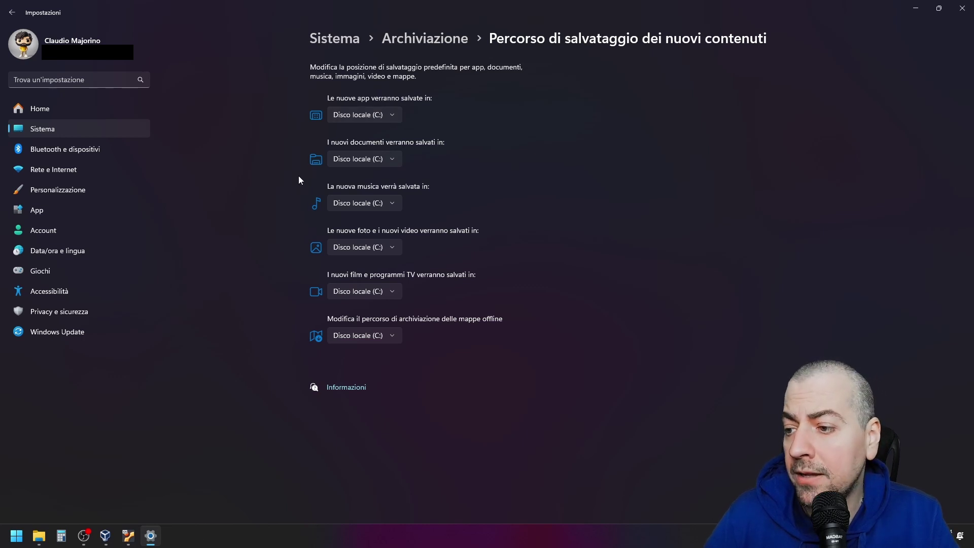
Save new documents, music, and photos and videos to SSD 250GB (D:), applying each
click(372, 162)
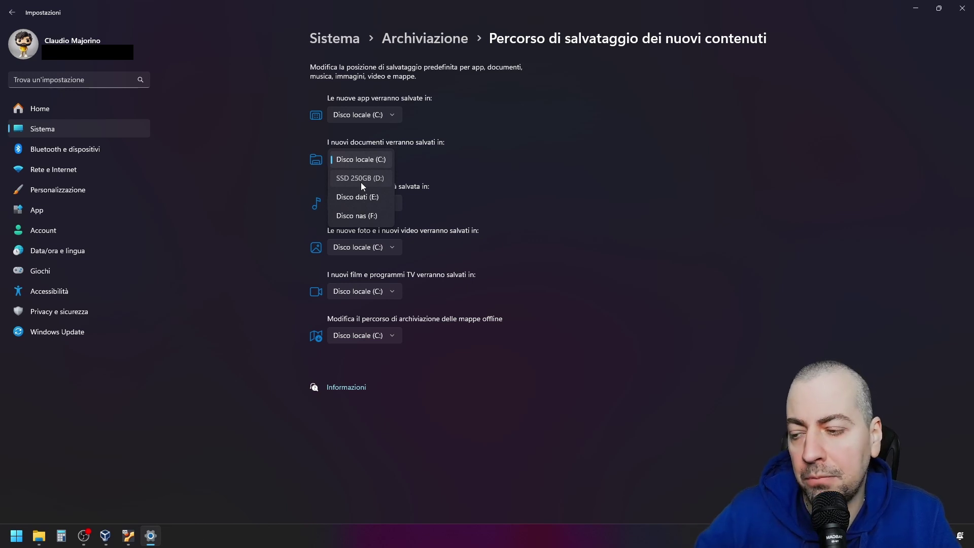
click(363, 178)
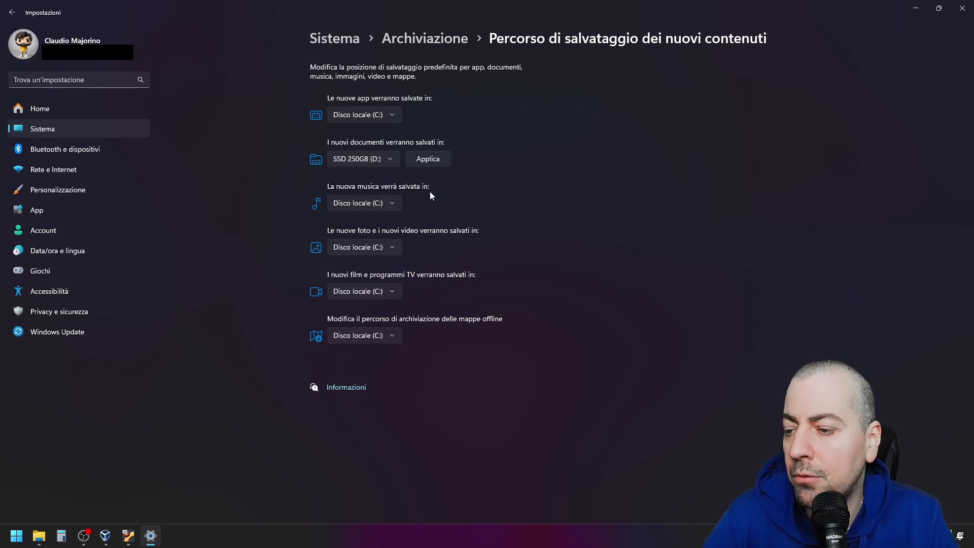
click(427, 163)
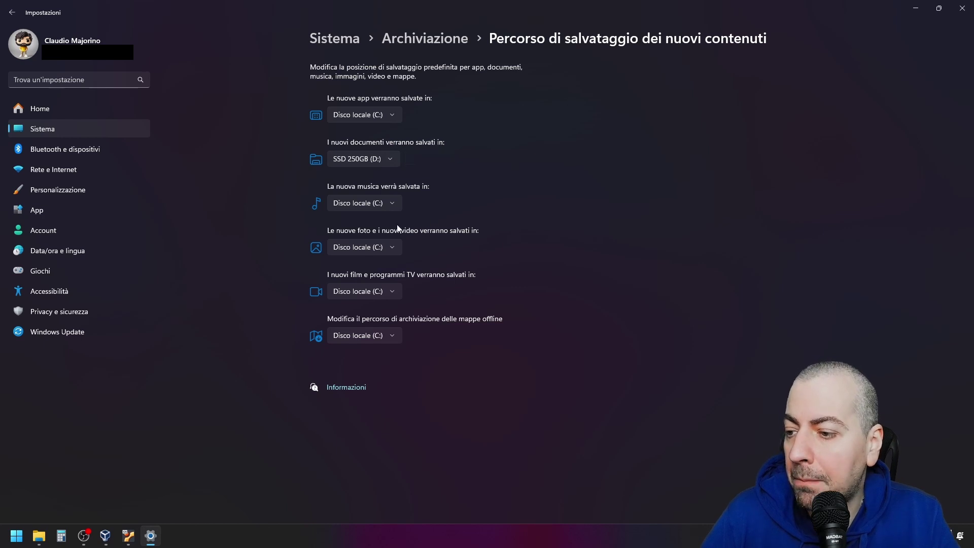
click(372, 208)
click(370, 221)
click(433, 205)
click(374, 248)
click(365, 266)
click(428, 247)
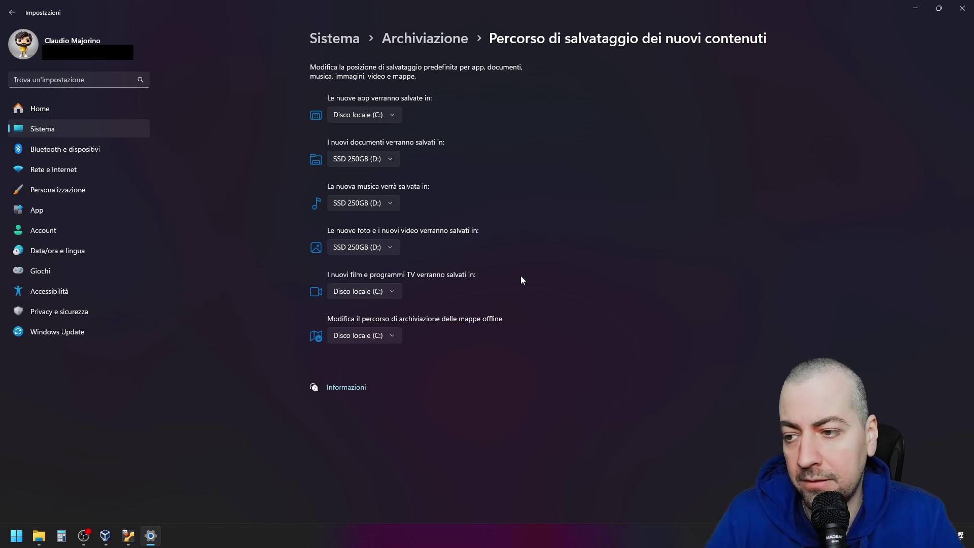
Browse the claud folder and its Pictures subfolder on D:, then close File Explorer
click(915, 7)
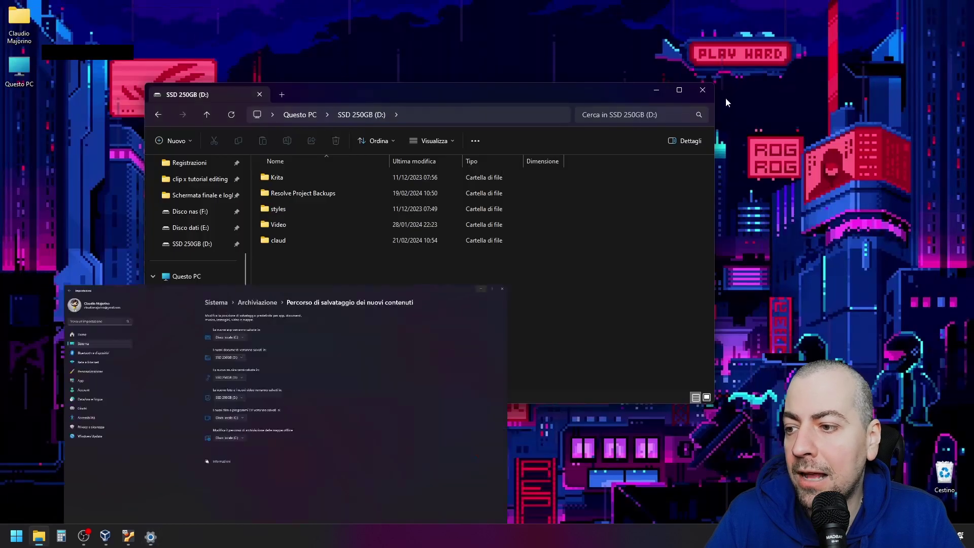
double_click(284, 241)
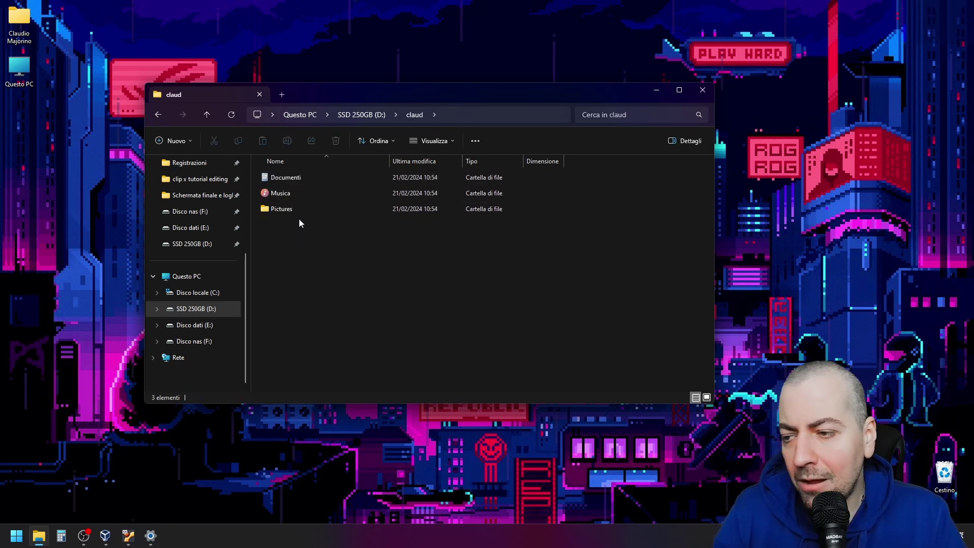
double_click(299, 215)
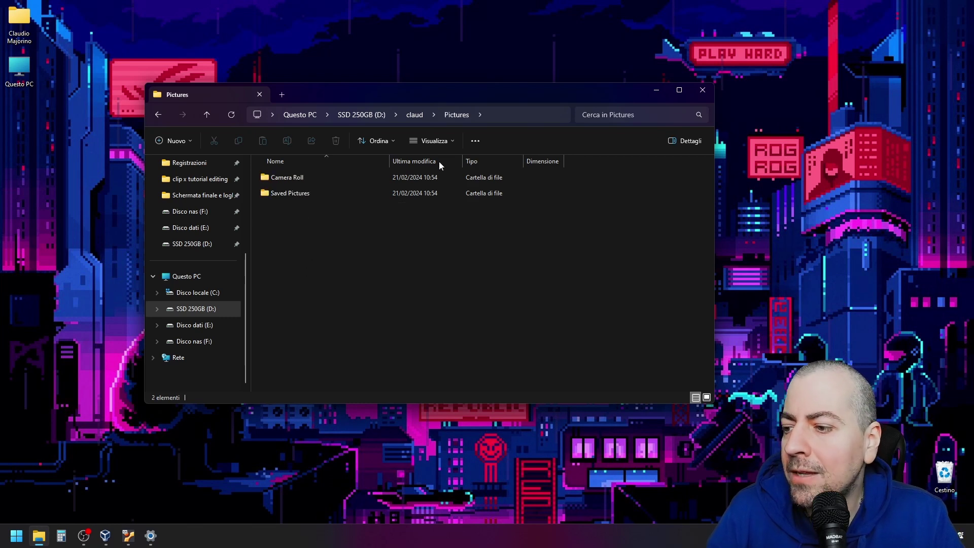
key(alt+Left)
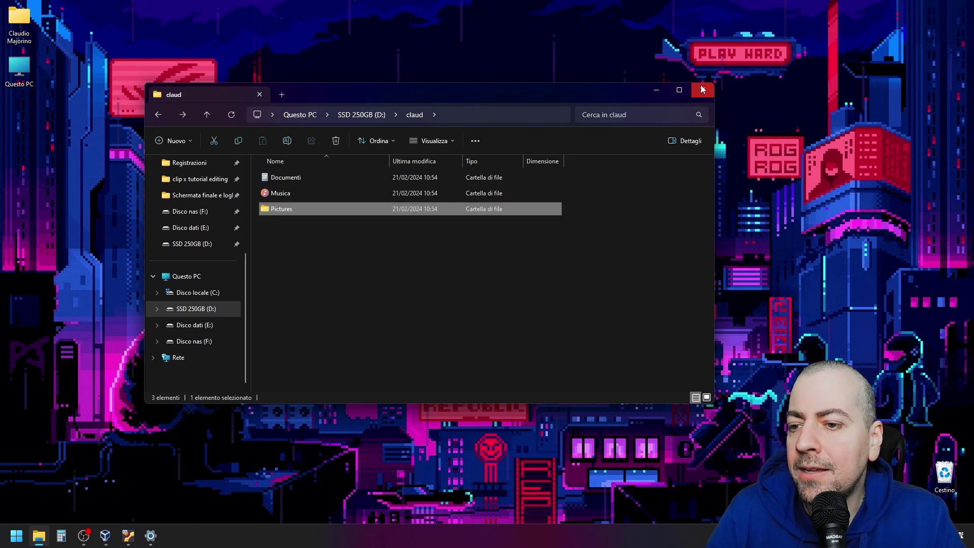
click(703, 90)
Set new documents and music back to Disco locale (C:) and apply both
click(151, 535)
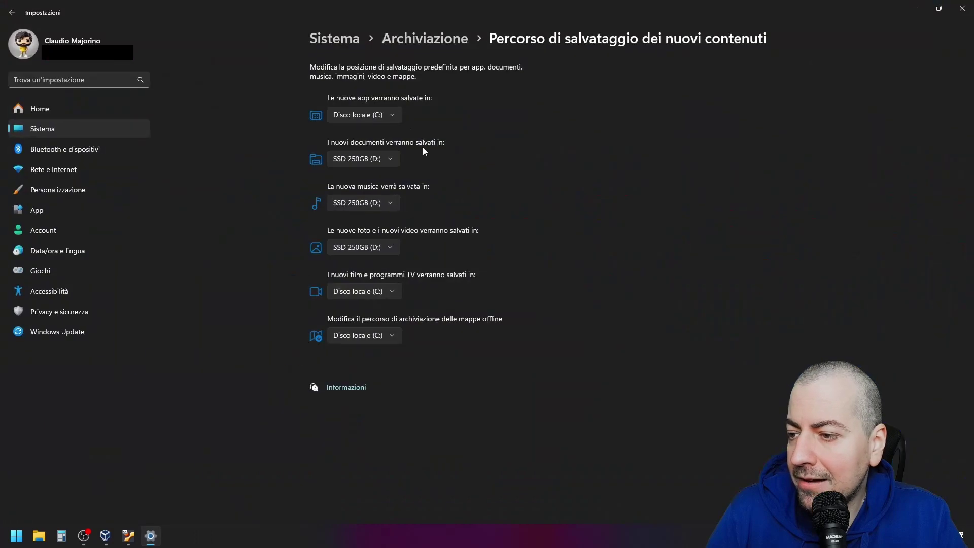
click(393, 120)
click(405, 118)
click(383, 161)
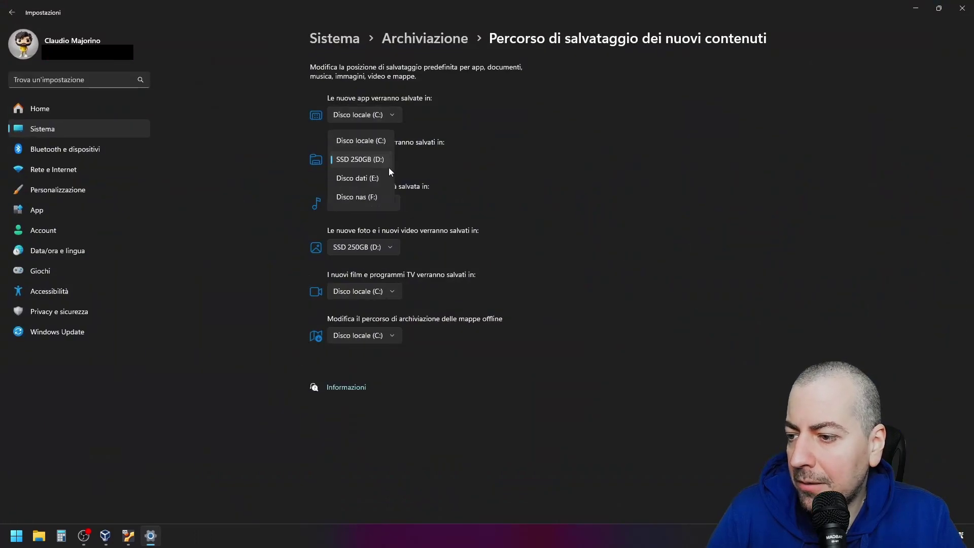
click(372, 146)
click(374, 204)
click(372, 185)
click(426, 161)
click(429, 204)
Return photos and videos to Disco locale (C:), close Settings, and bring back the Ubuntu VM
click(389, 249)
click(384, 234)
click(432, 252)
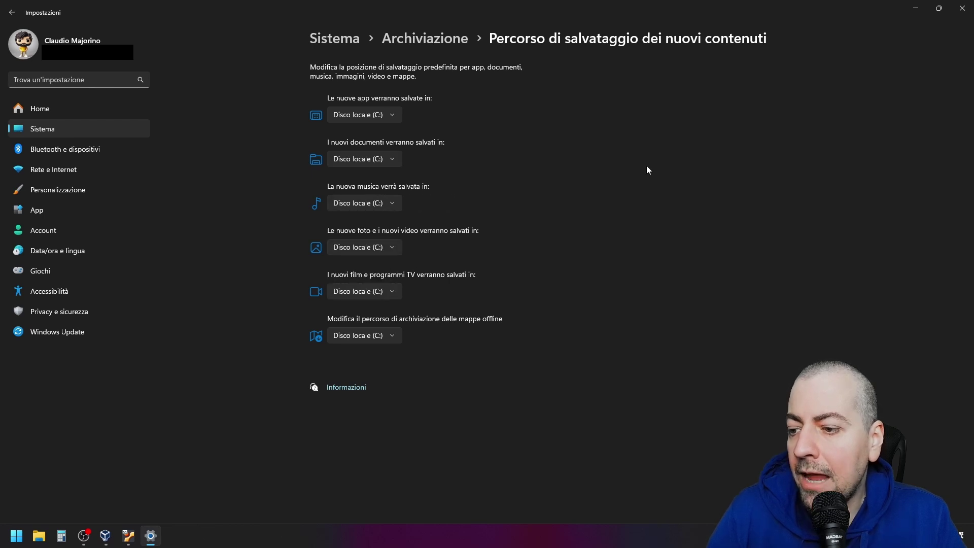
click(962, 8)
click(128, 535)
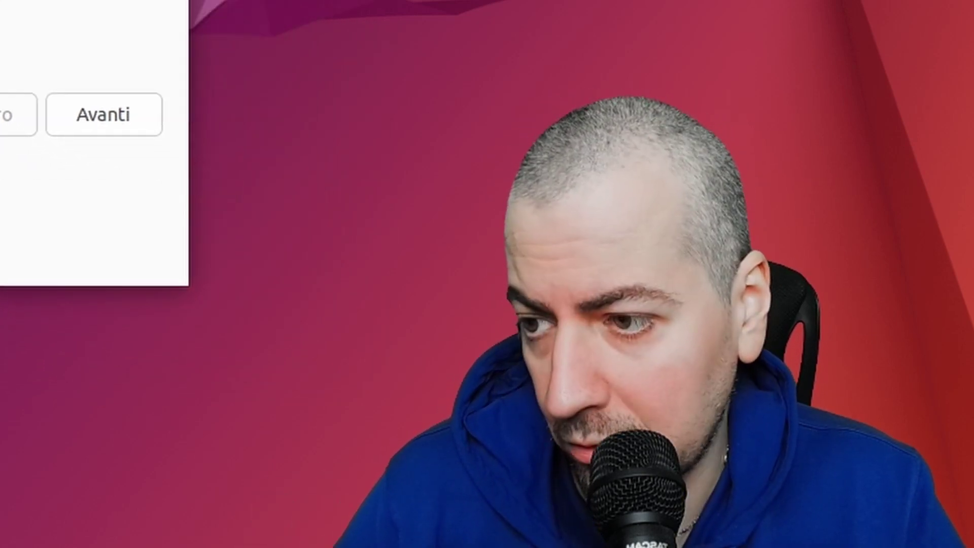
Accept the Italian keyboard layout and normal installation with updates
click(109, 112)
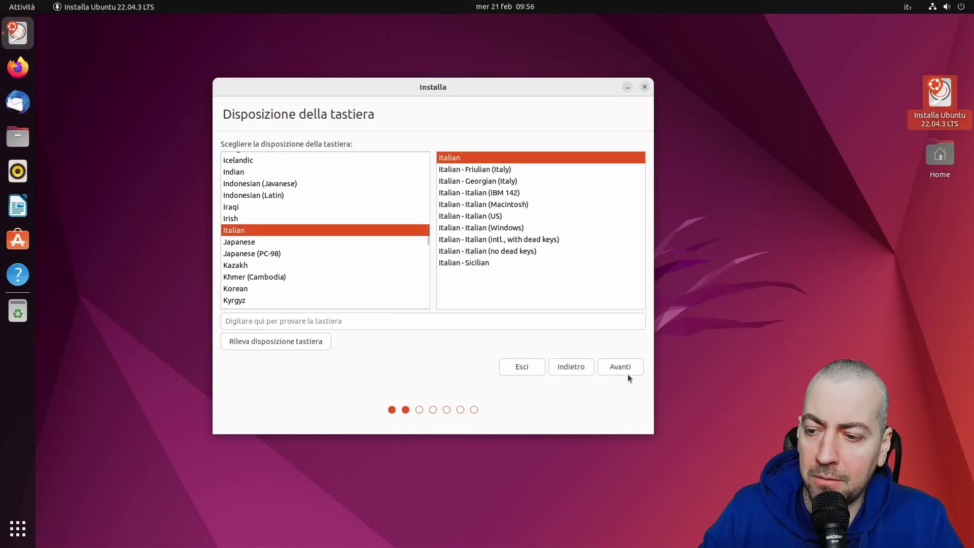
click(621, 371)
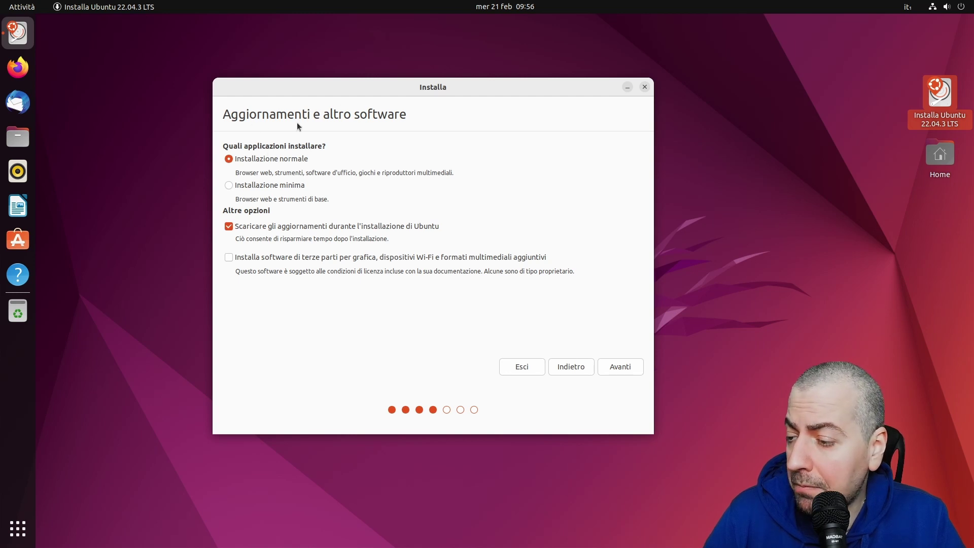
click(616, 374)
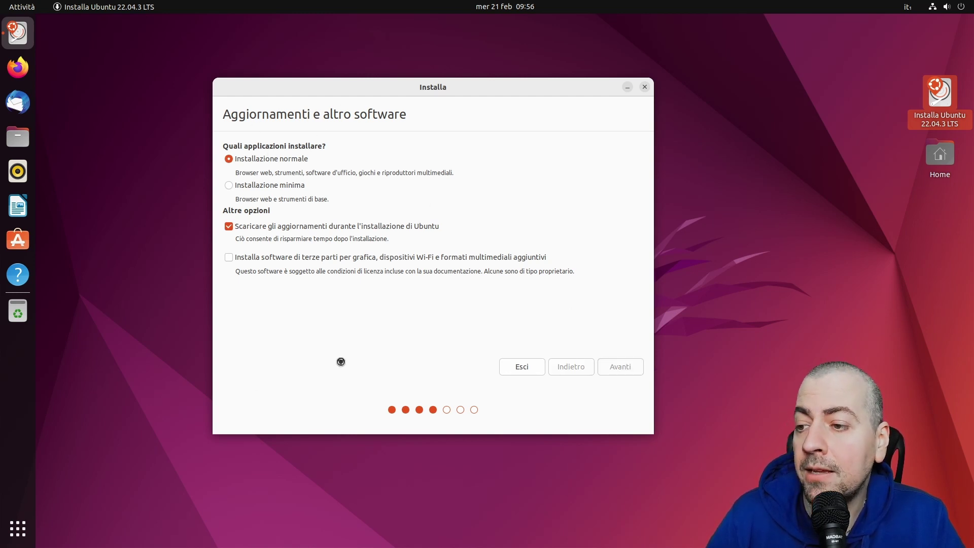
drag(540, 116, 440, 67)
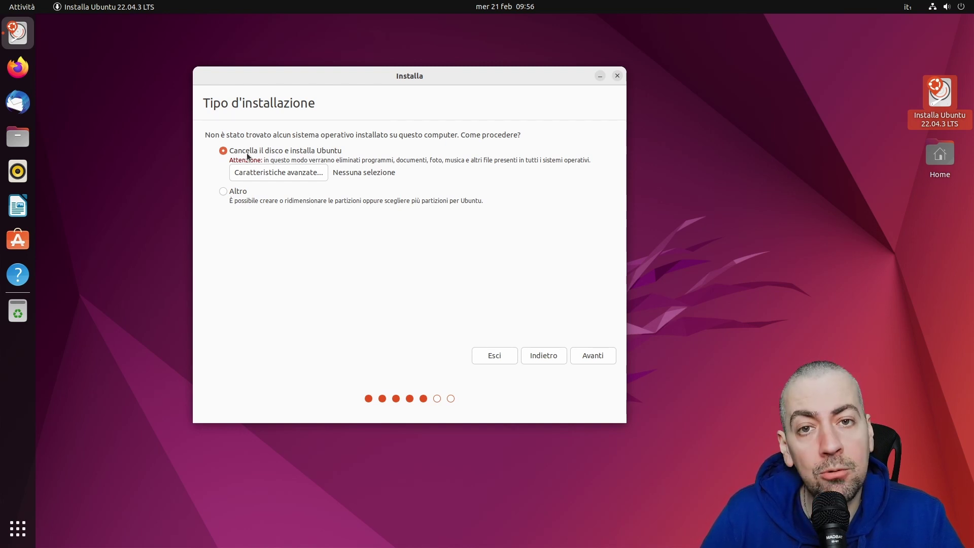
Choose manual partitioning and continue to the partition editor
click(223, 191)
click(602, 355)
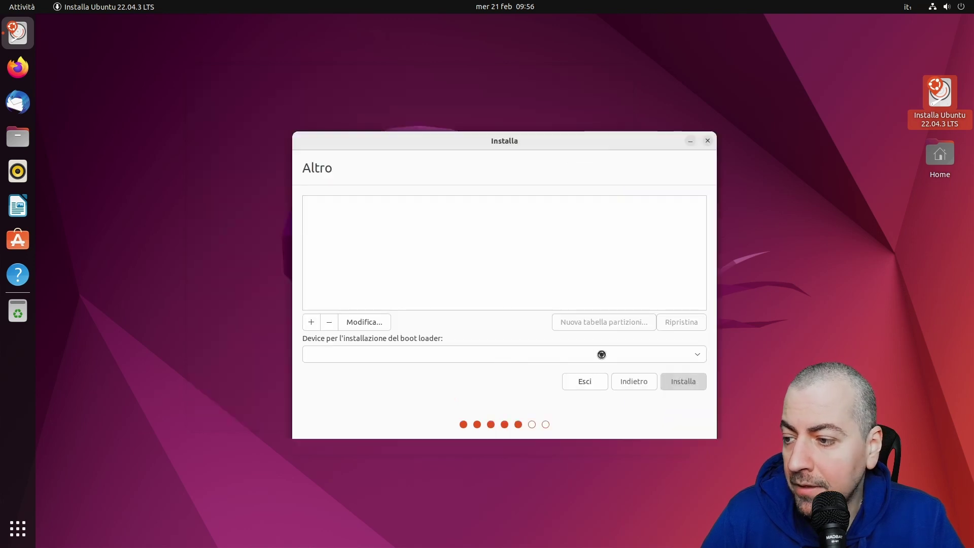
drag(568, 146, 461, 103)
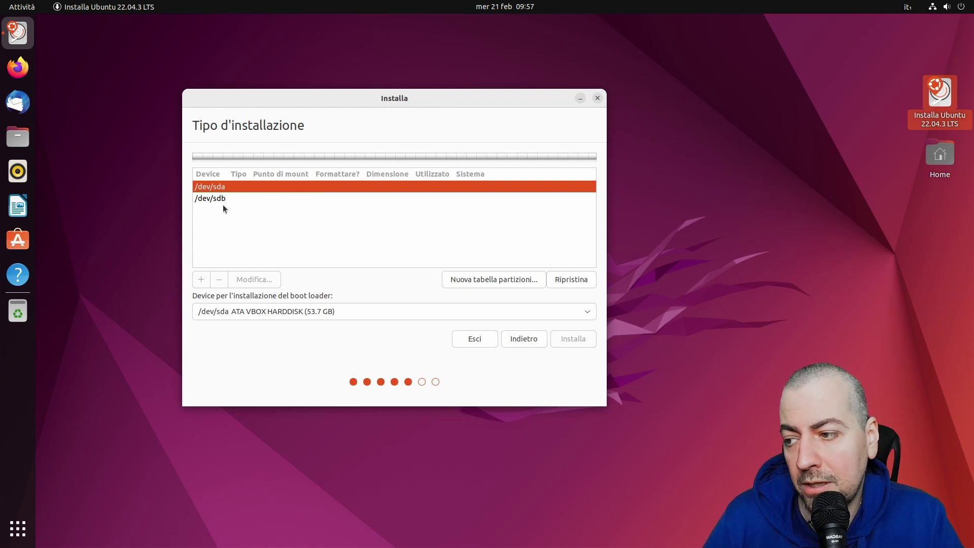
Put the boot loader on /dev/sda and give /dev/sda a new empty partition table
click(311, 312)
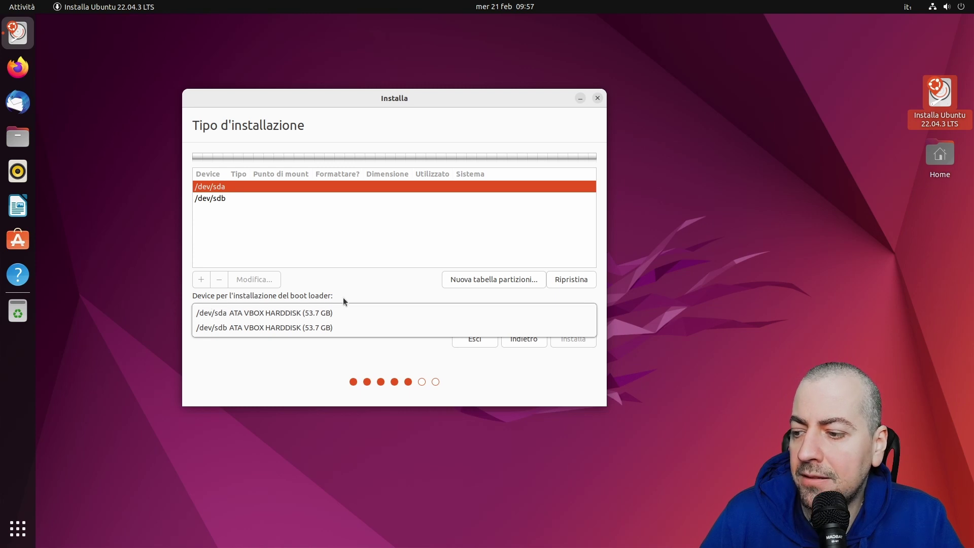
click(334, 311)
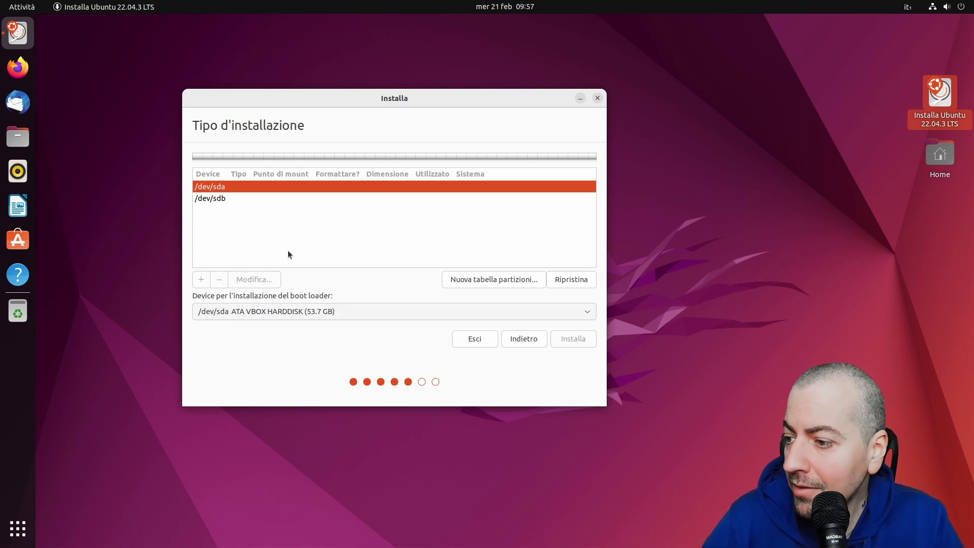
click(498, 282)
click(544, 279)
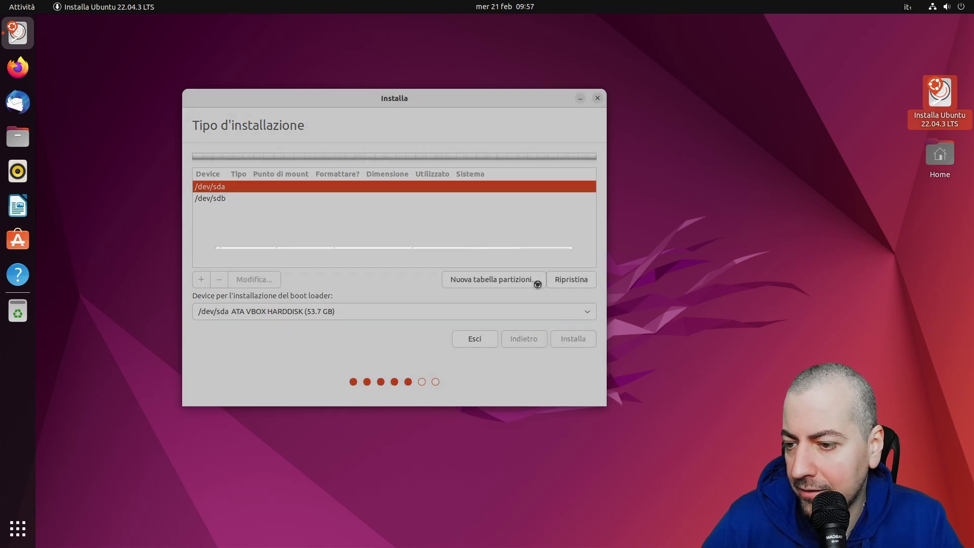
Start a new partition (Aggiungi...) in the 53687 MB free space on /dev/sda
click(308, 198)
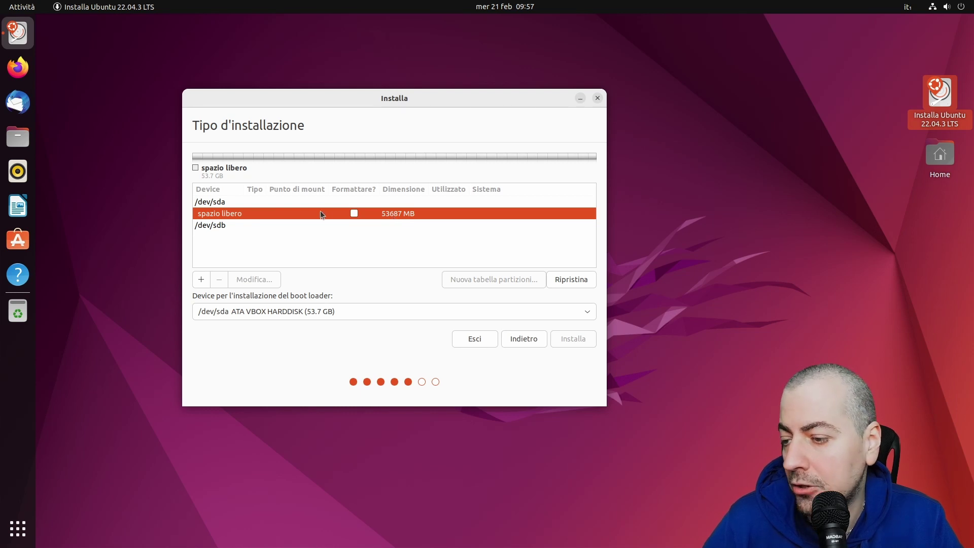
right_click(303, 218)
click(321, 223)
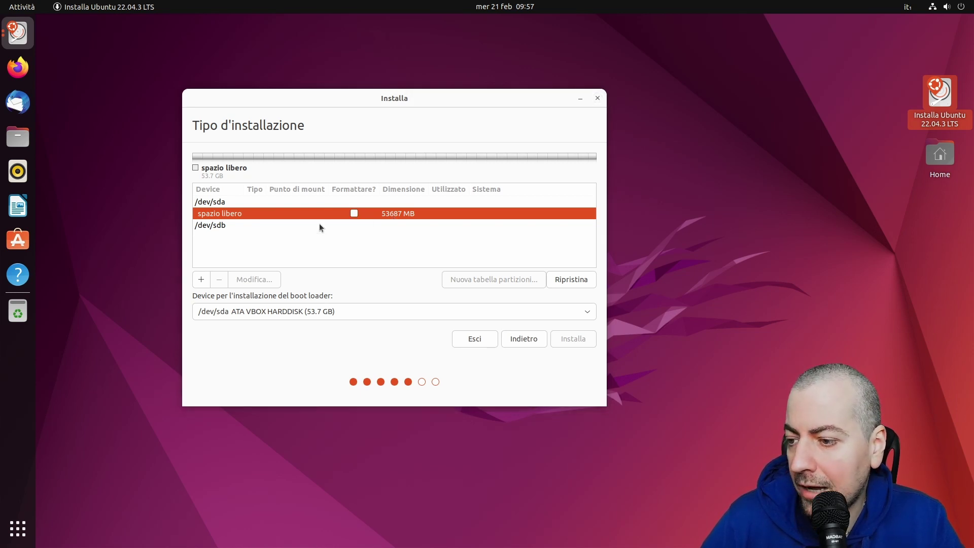
drag(524, 208, 363, 165)
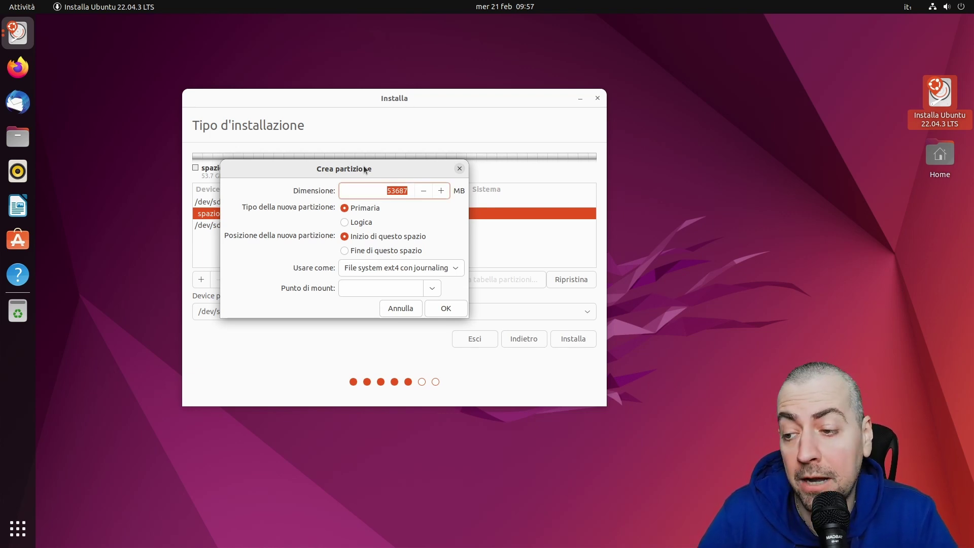
Create a 30000 MB ext4 partition mounted at /
text(30000)
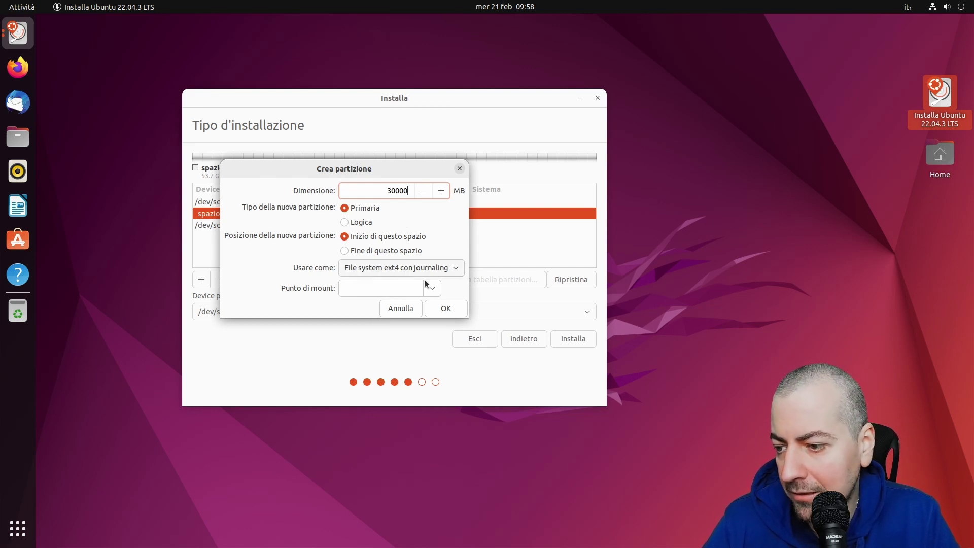
click(438, 290)
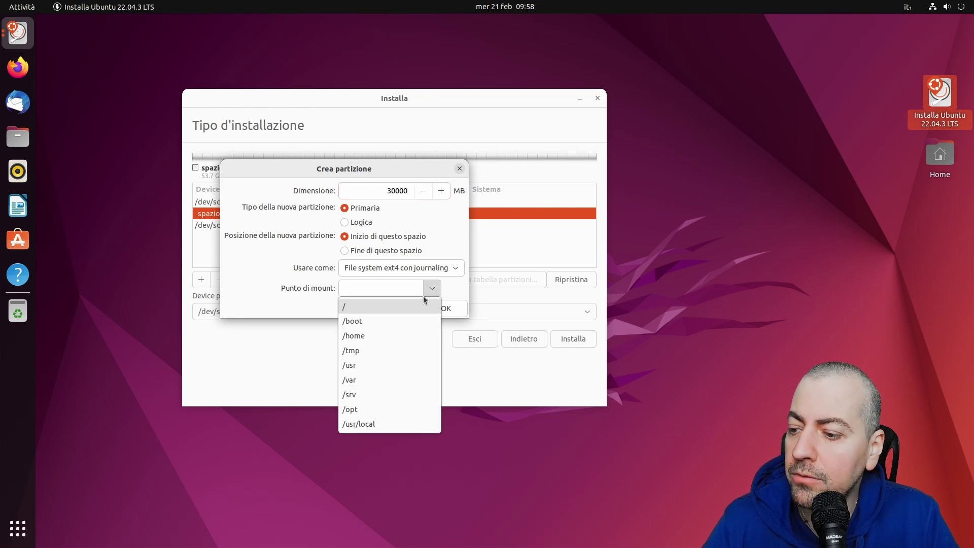
click(361, 309)
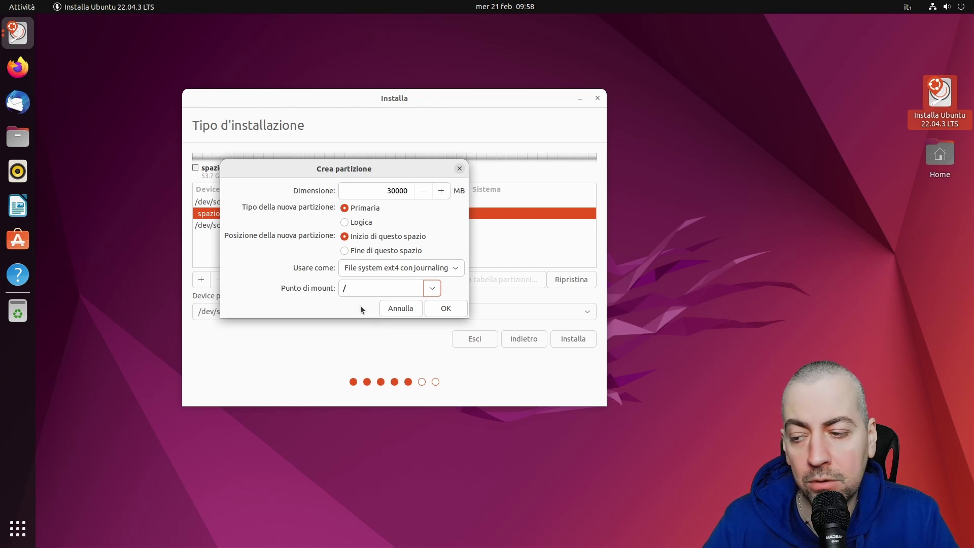
click(432, 288)
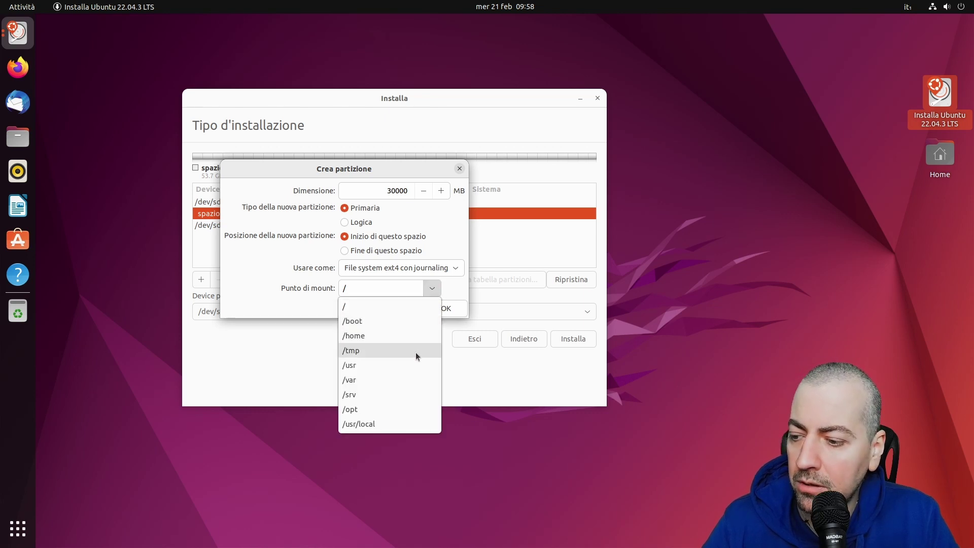
click(436, 290)
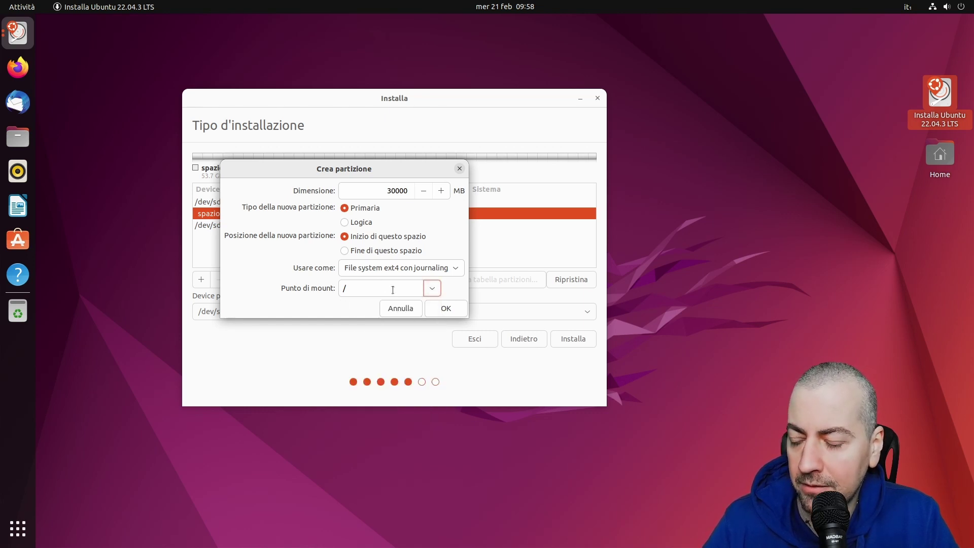
click(442, 308)
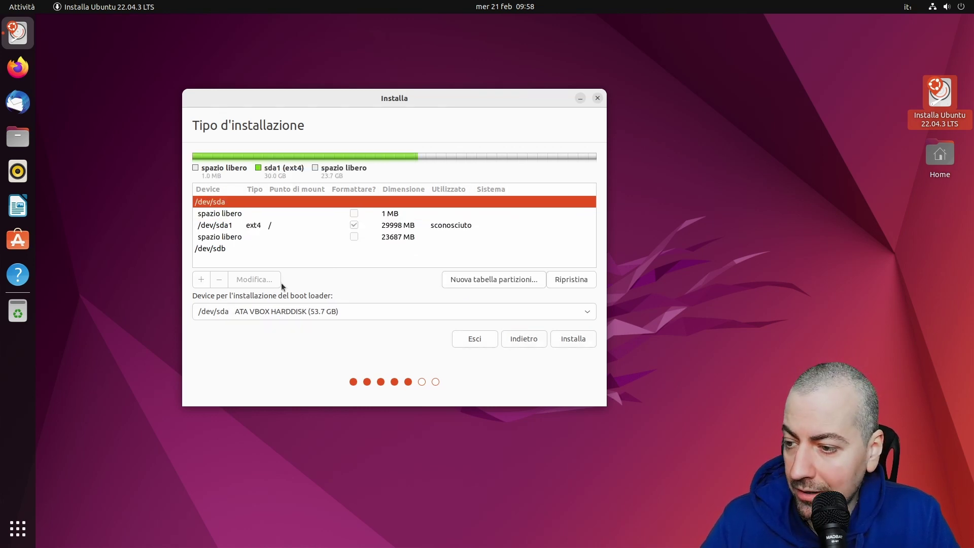
click(383, 236)
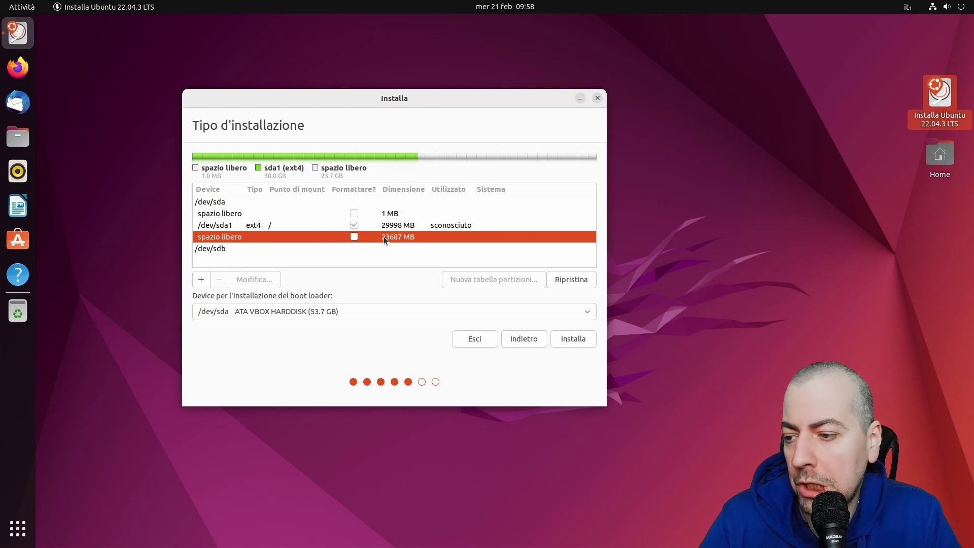
Add a 4096 MB swap area partition in the 23687 MB free space
right_click(383, 236)
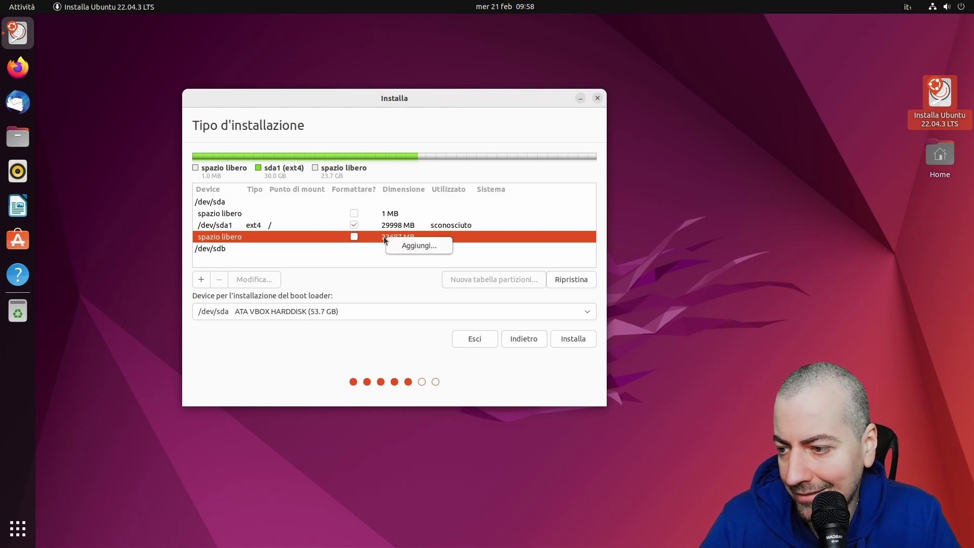
click(408, 245)
drag(563, 210, 435, 201)
double_click(429, 224)
text(4096)
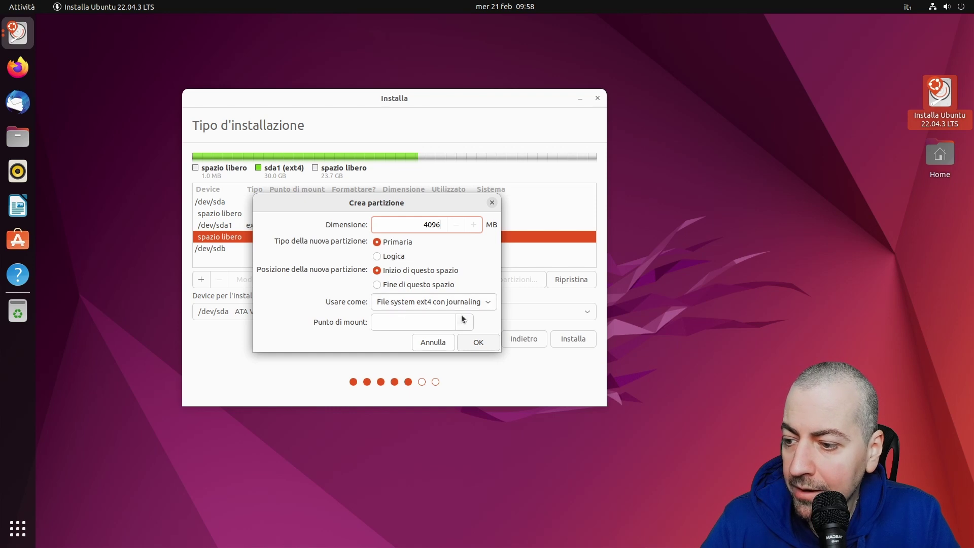
click(405, 307)
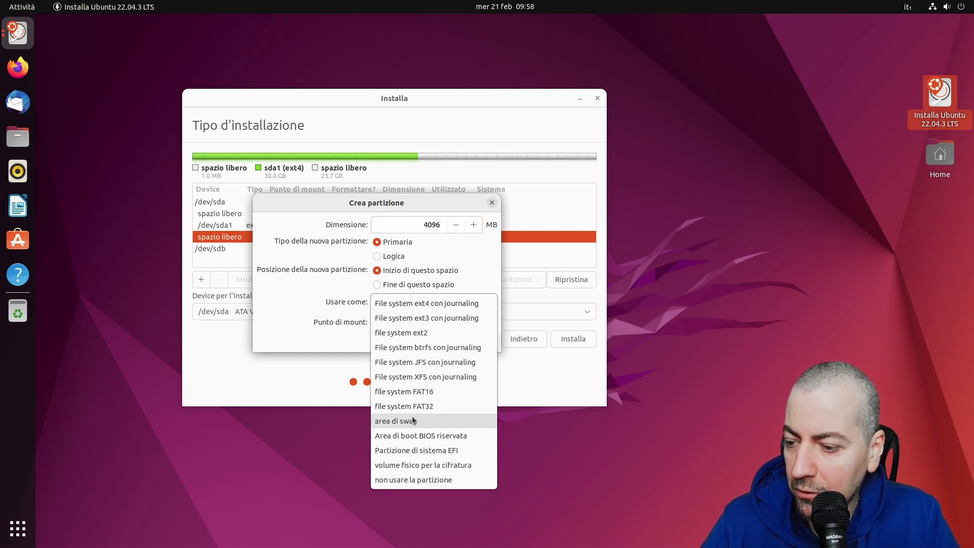
click(405, 422)
click(479, 322)
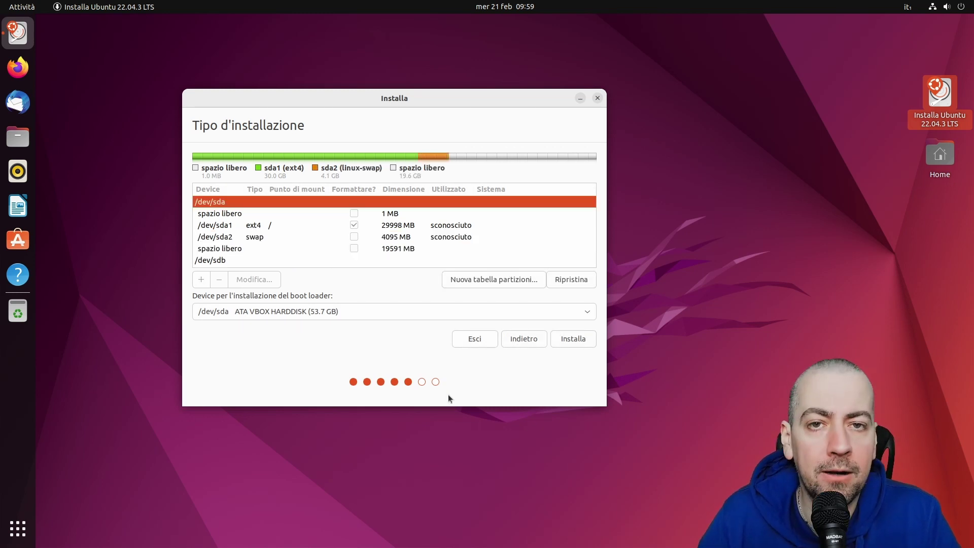
click(254, 249)
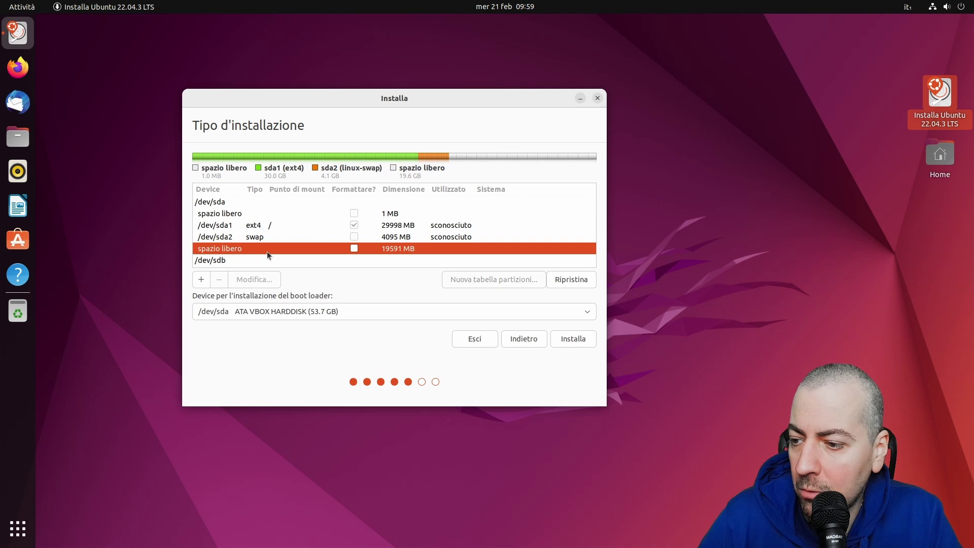
Fill the remaining 19591 MB free space with an ext4 partition mounted at /home
right_click(398, 250)
click(432, 259)
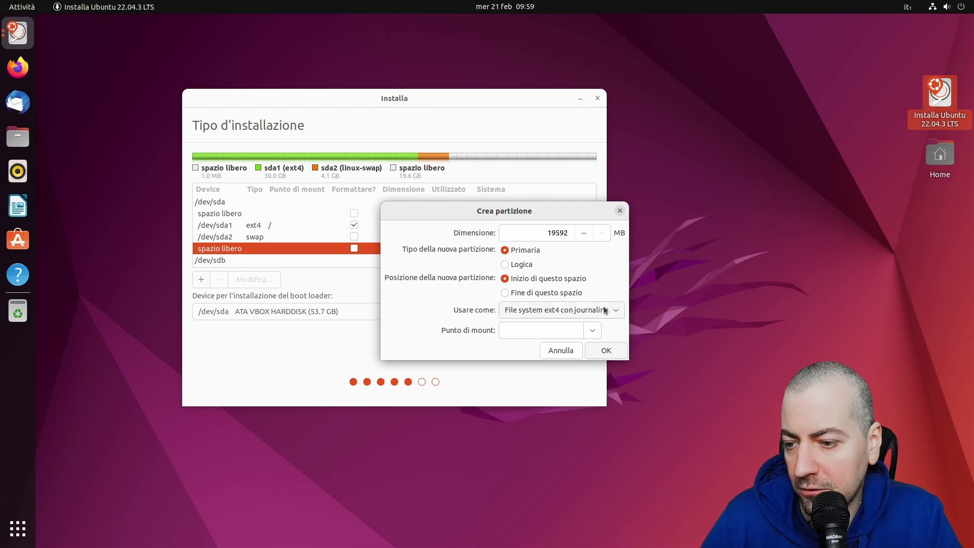
click(591, 330)
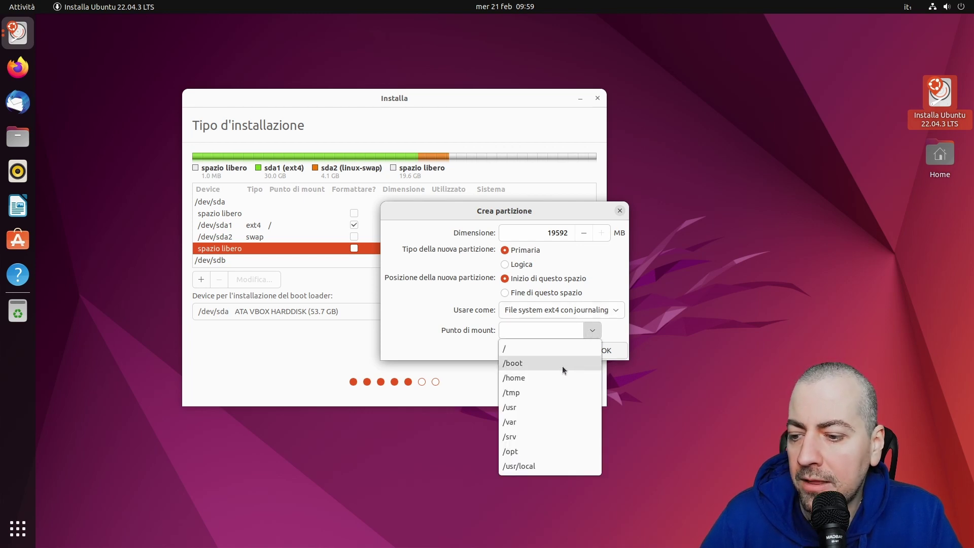
click(551, 378)
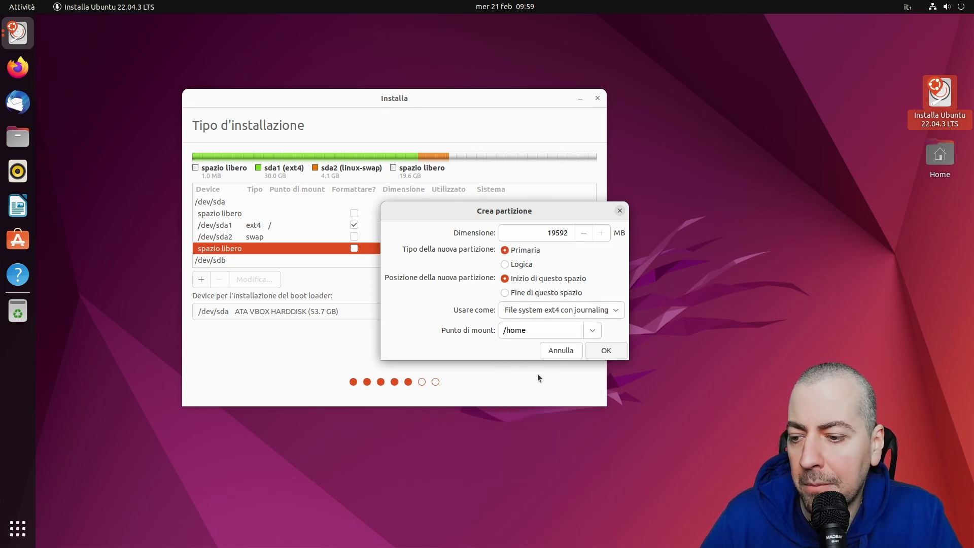
click(606, 351)
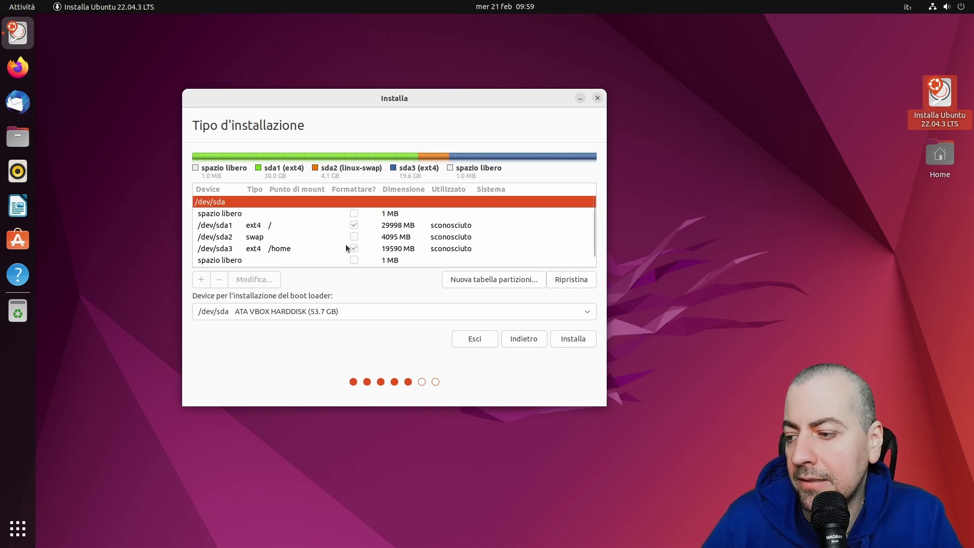
scroll(345, 244, down, 1)
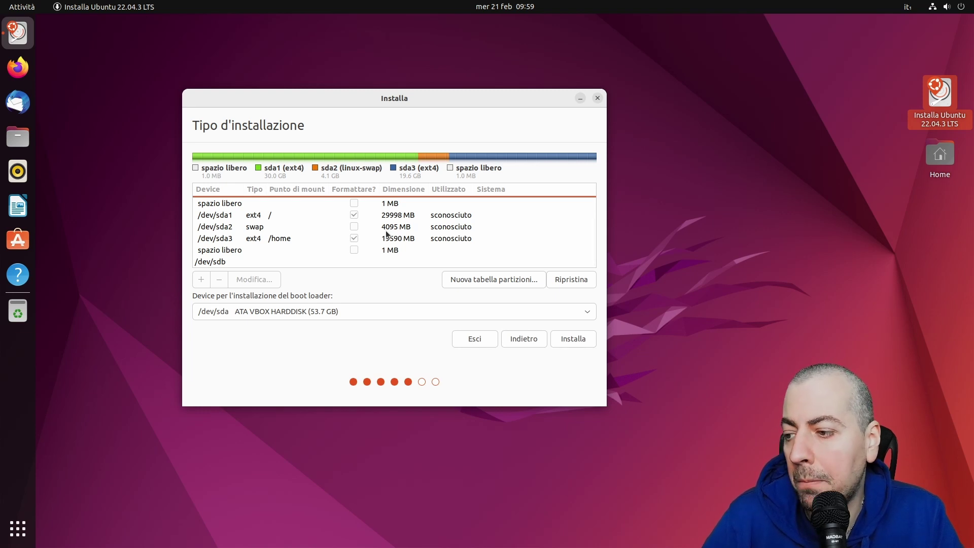
Create a new empty partition table on /dev/sdb
click(212, 264)
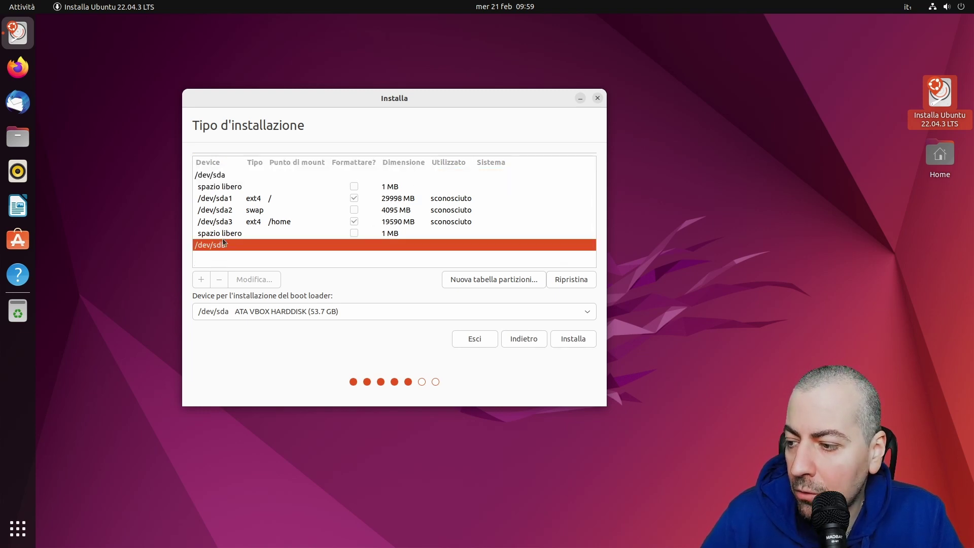
right_click(225, 246)
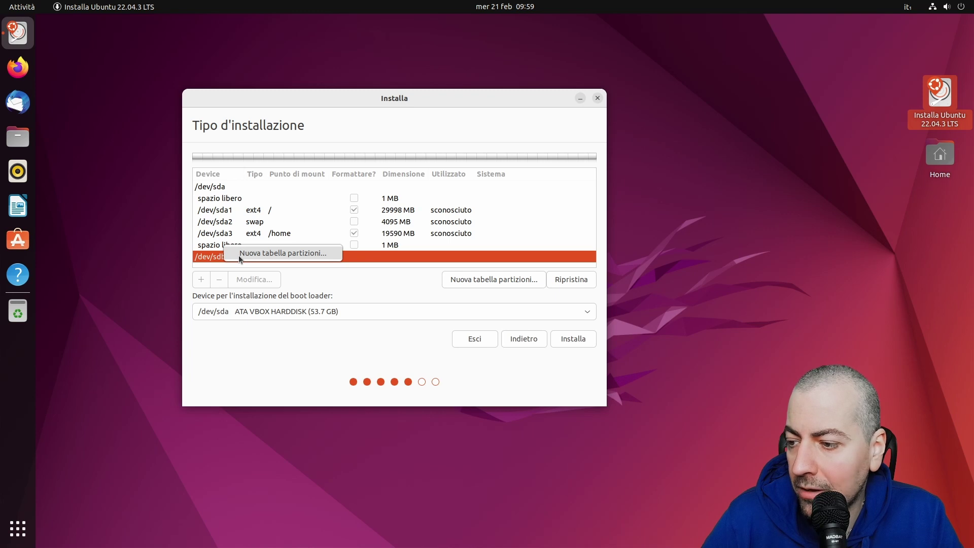
click(240, 254)
click(543, 274)
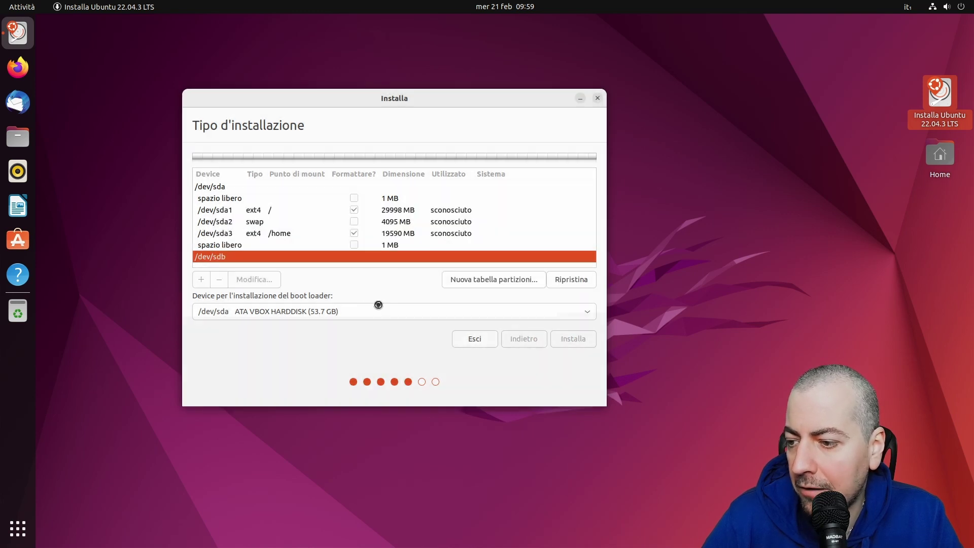
Add a partition on the /dev/sdb free space with mount point /home
scroll(348, 251, down, 2)
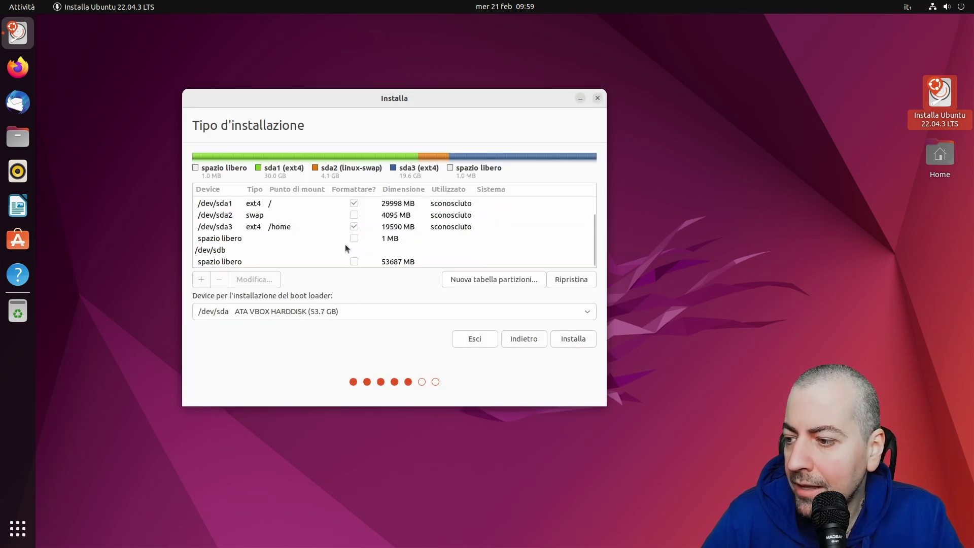
click(243, 260)
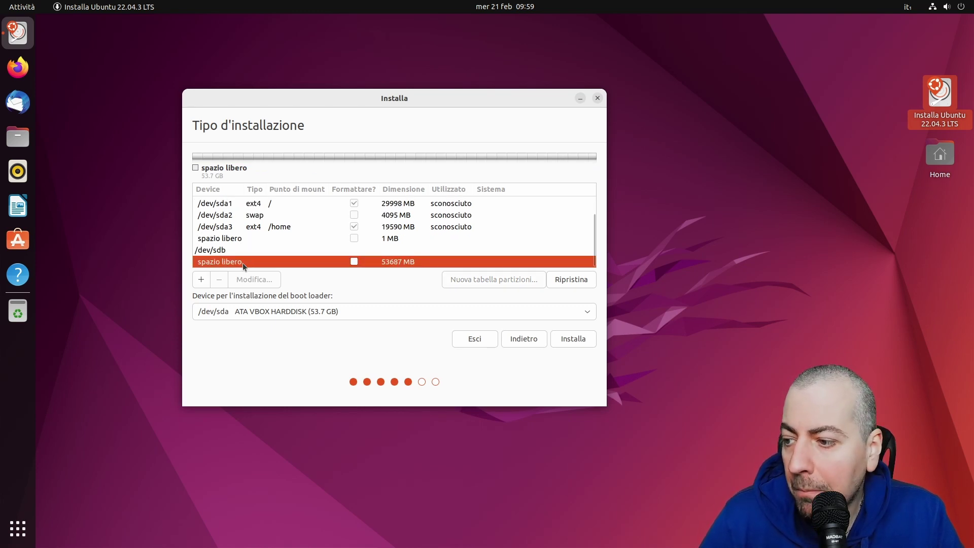
right_click(242, 263)
click(269, 274)
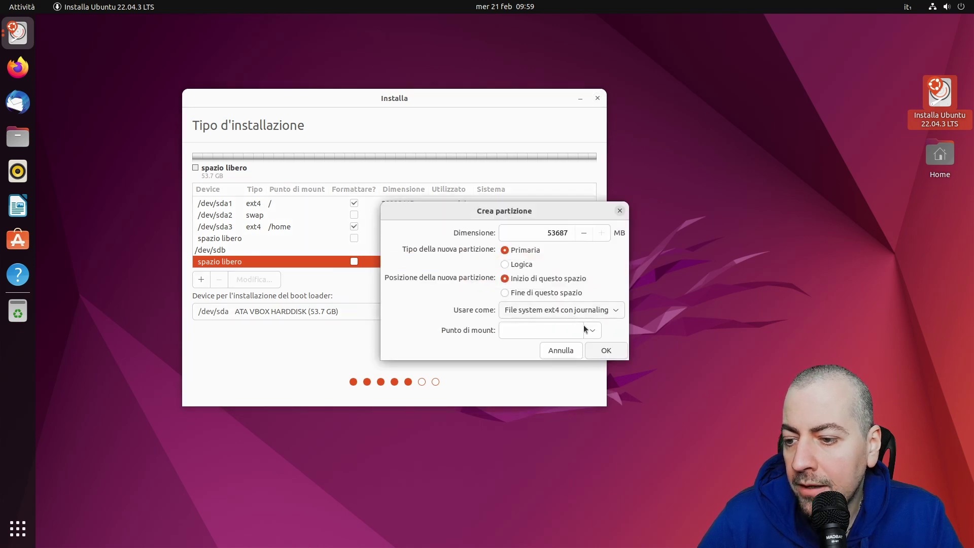
click(591, 329)
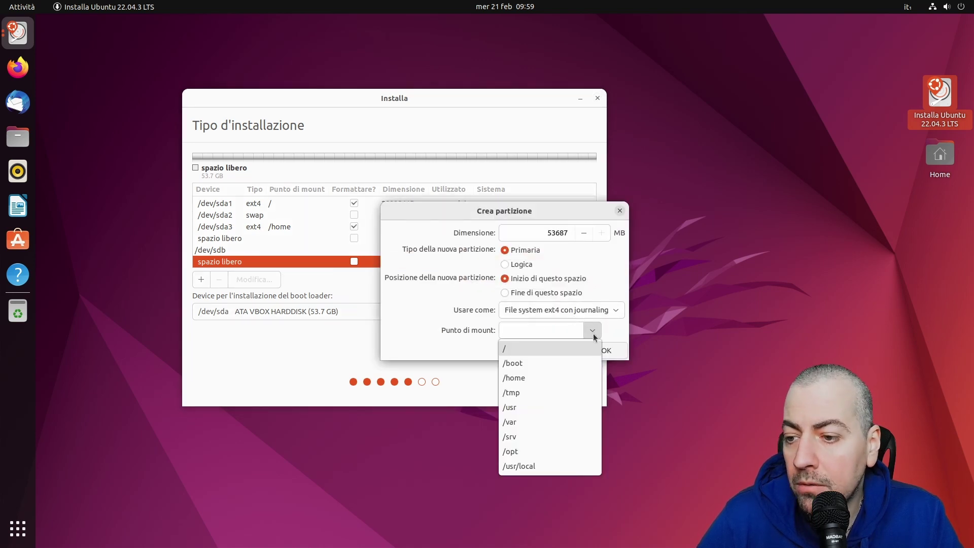
click(564, 379)
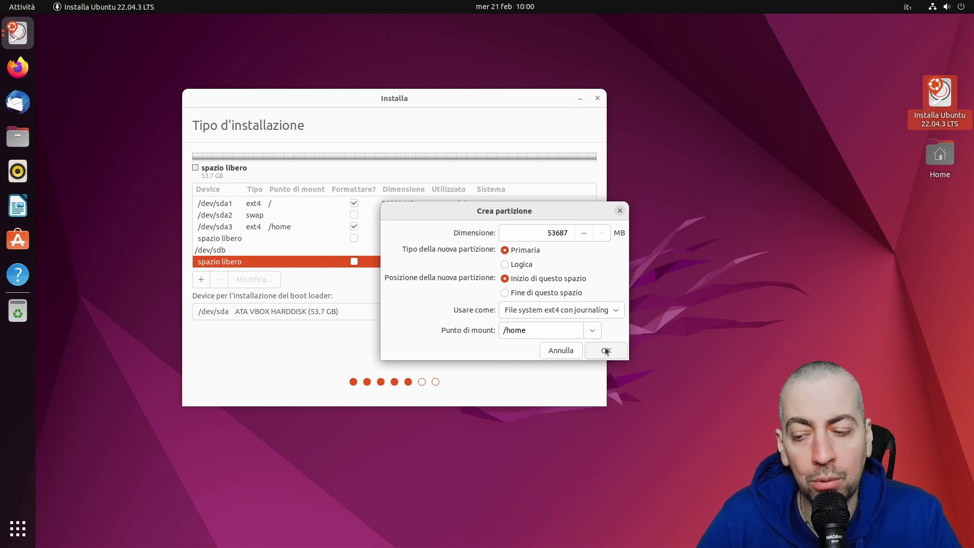
click(606, 351)
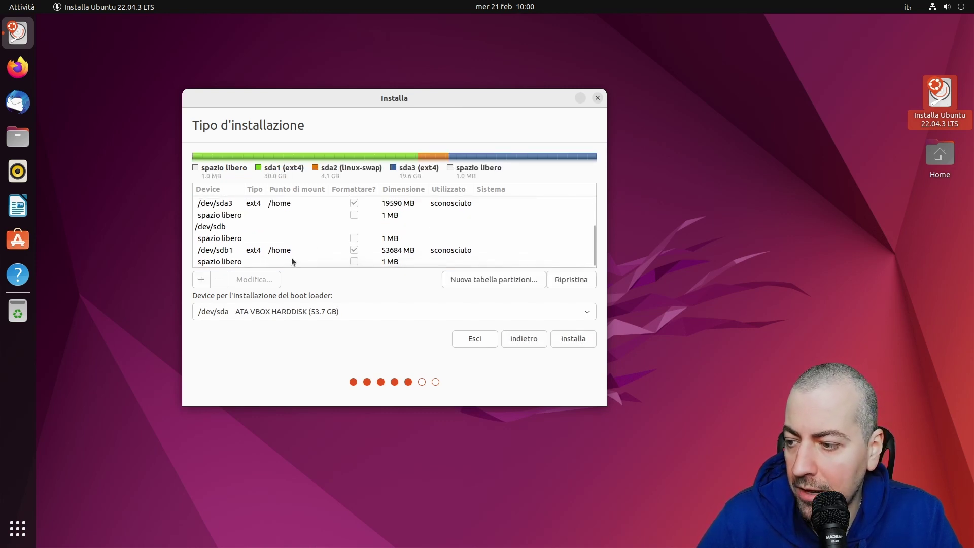
Delete sdb1 so /dev/sdb's 53687 MB is free space again
click(285, 254)
click(220, 281)
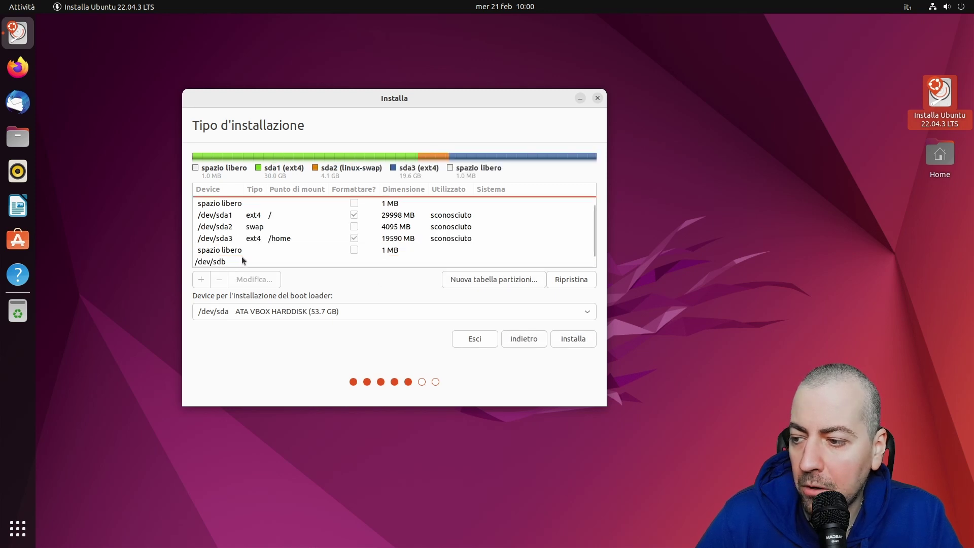
click(243, 263)
click(252, 261)
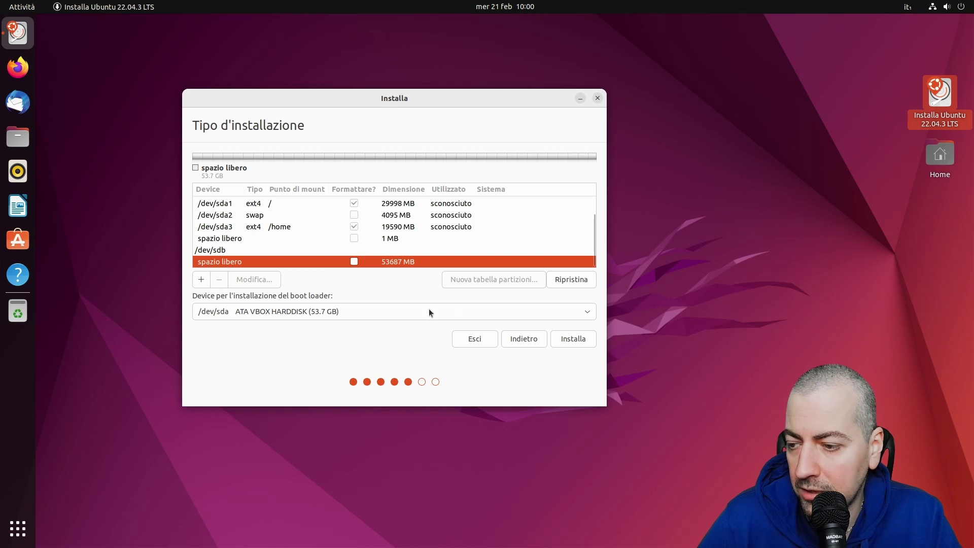
Start installing, dismiss the missing EFI and boot partition warnings, and confirm writing changes to disk
click(570, 340)
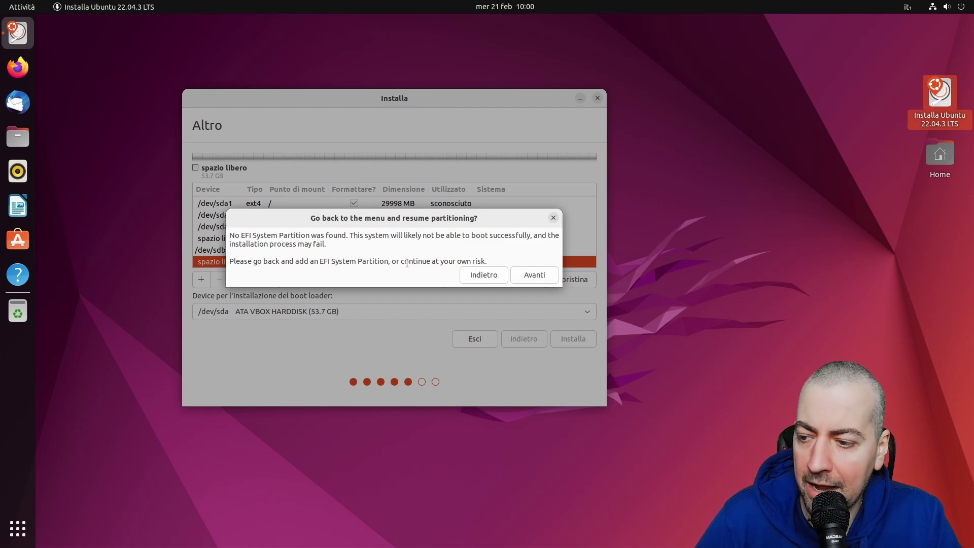
click(533, 276)
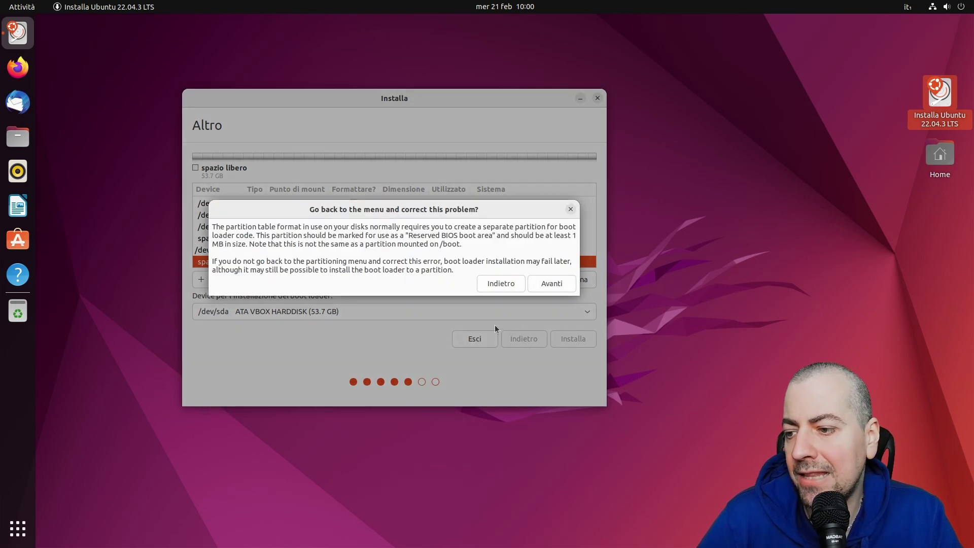
click(549, 283)
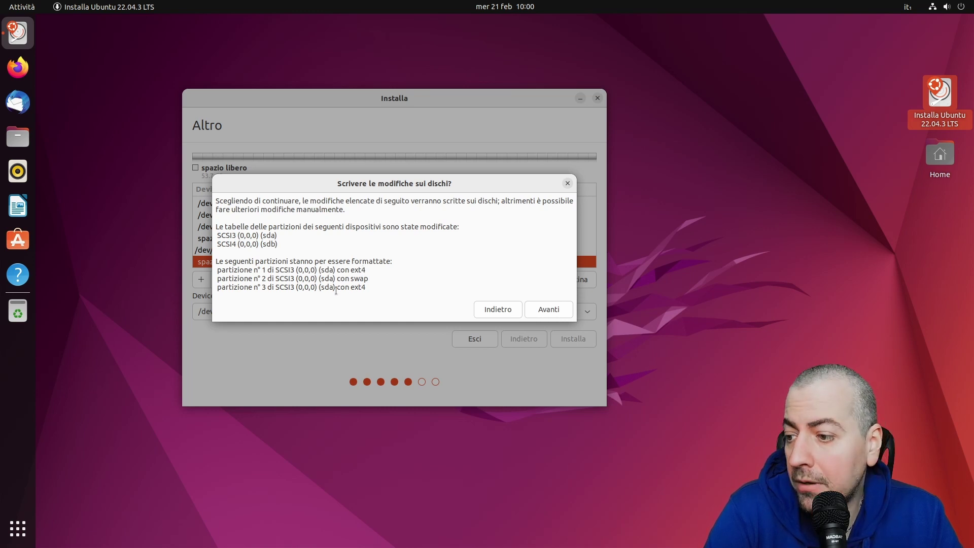
click(545, 307)
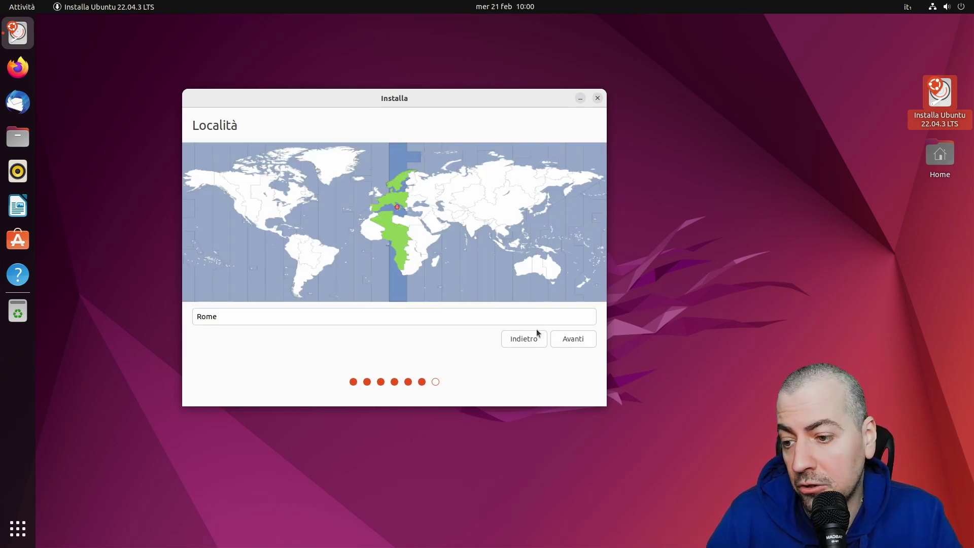
Accept Rome as the location and enter the user's name in 'Il vostro nome'
click(572, 339)
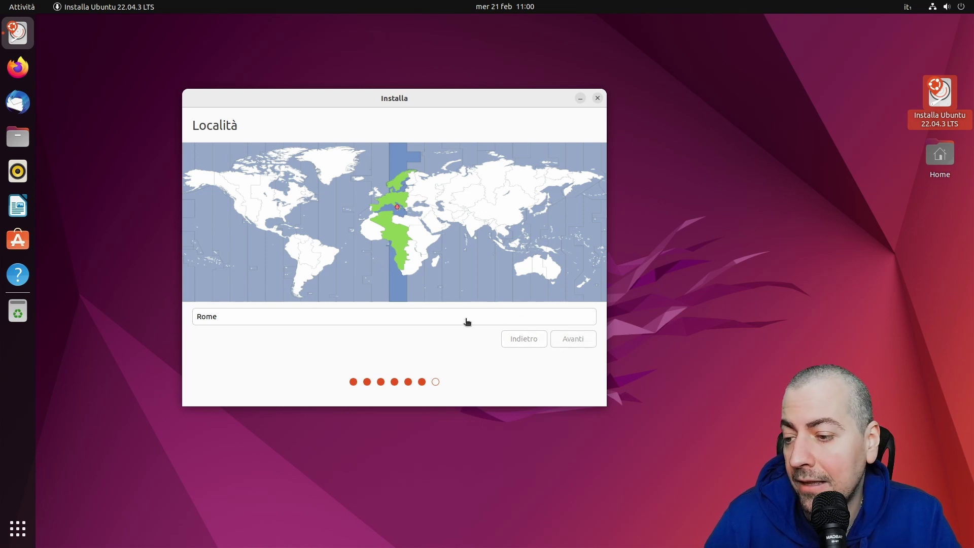
text(cla)
text(io)
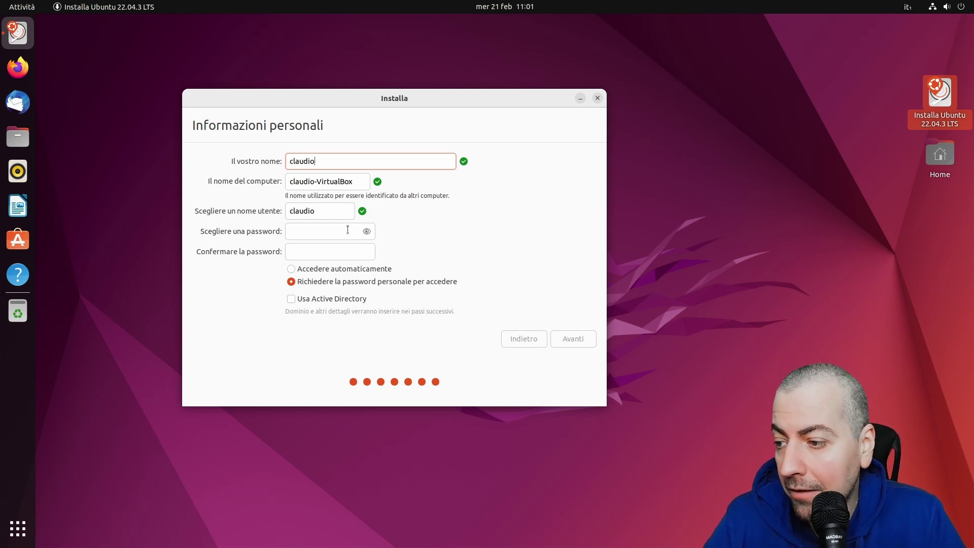
Enter and confirm the account password, then begin the installation
click(346, 227)
text(1234)
click(328, 258)
text(1234)
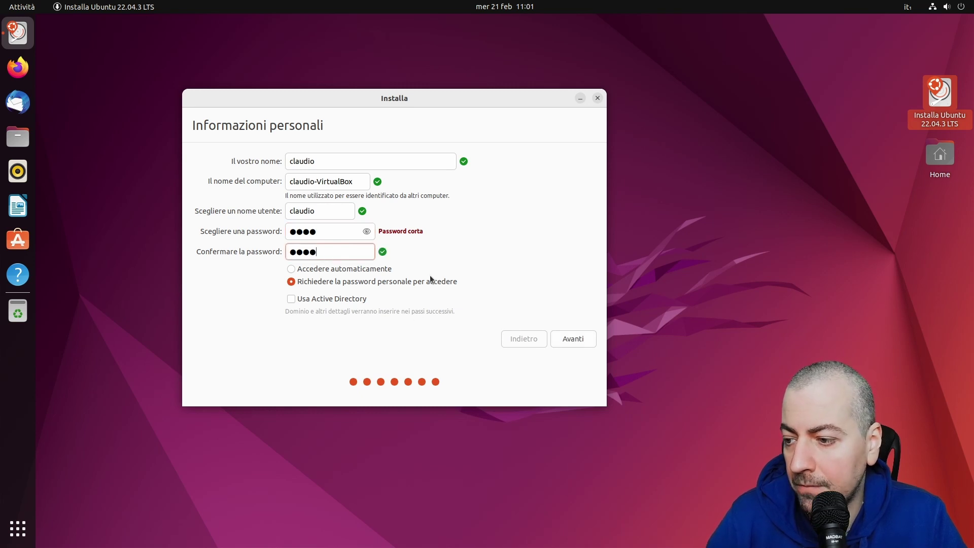
click(573, 345)
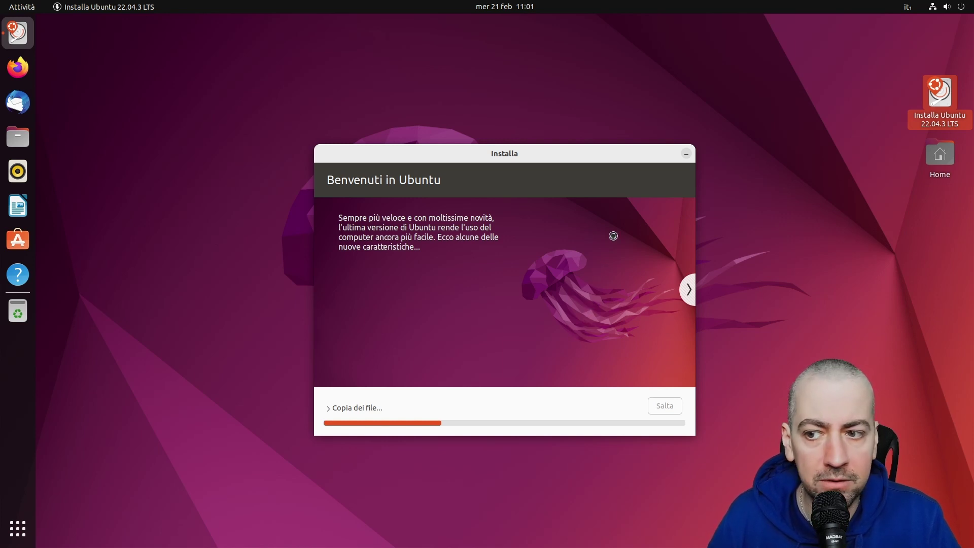
Show the detailed file-copy log, then continue with Italiano on the restarted installer
drag(613, 155, 511, 105)
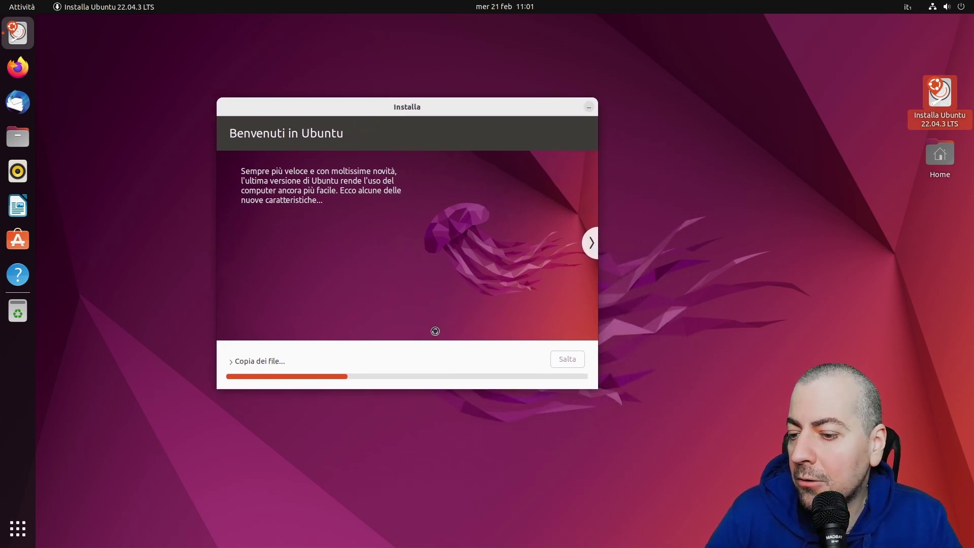
click(269, 360)
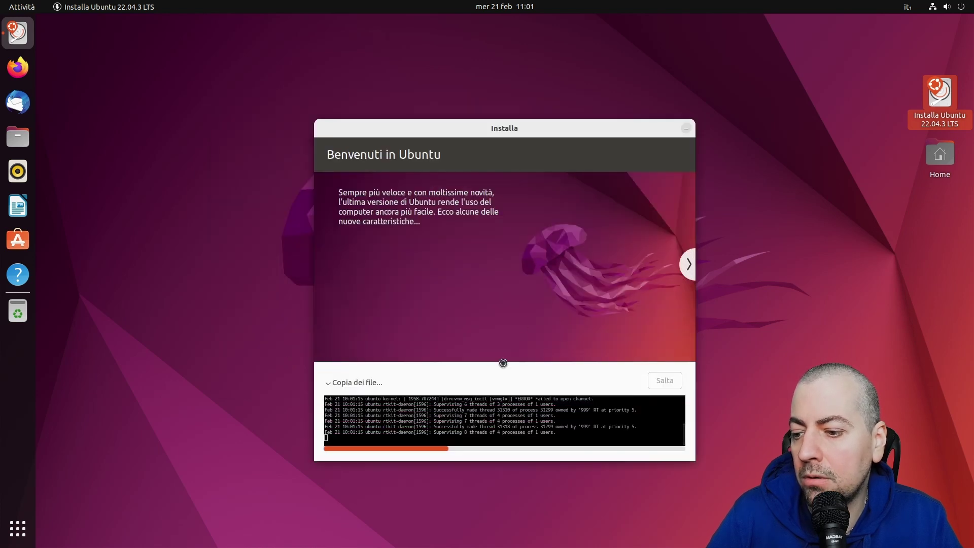
drag(559, 129, 506, 97)
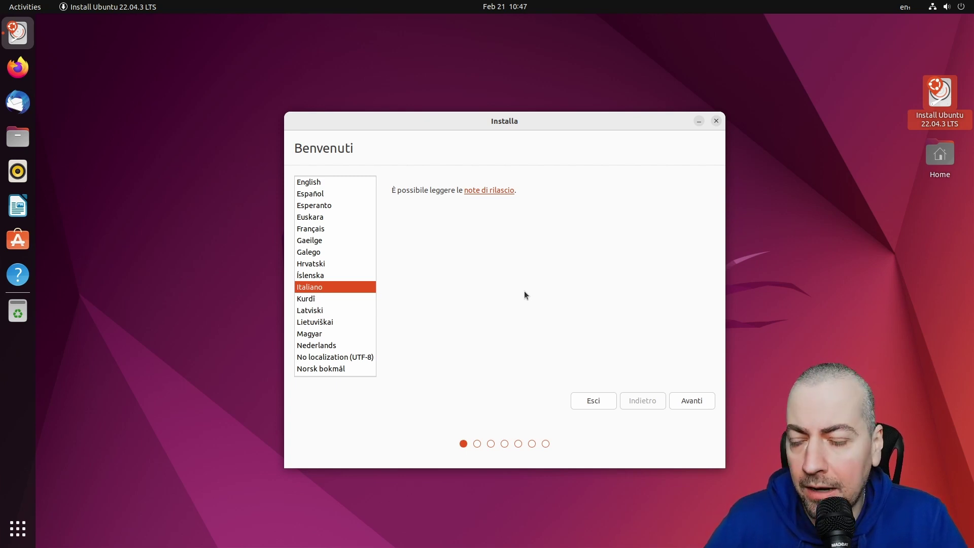
click(689, 395)
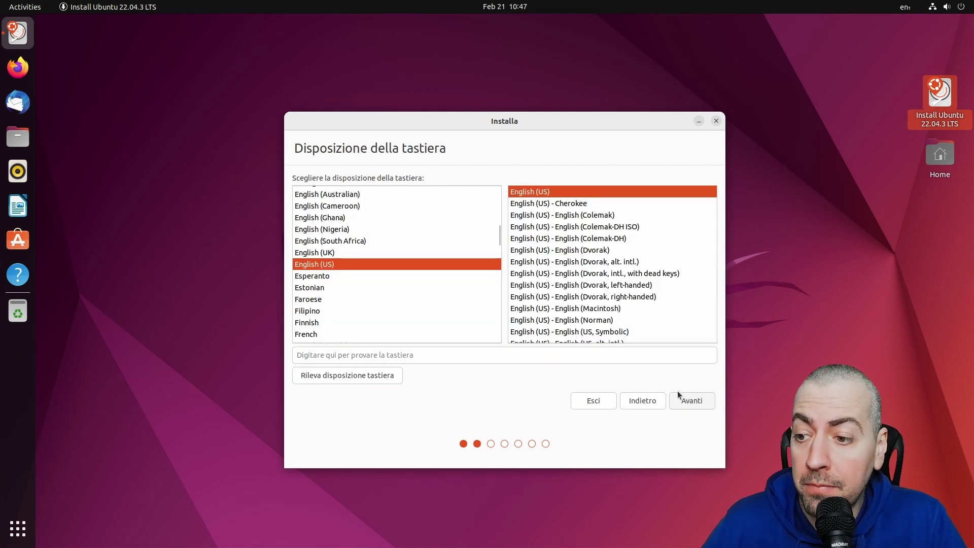
scroll(331, 290, down, 5)
Choose the Italian keyboard layout and keep the normal installation with updates
scroll(330, 290, down, 2)
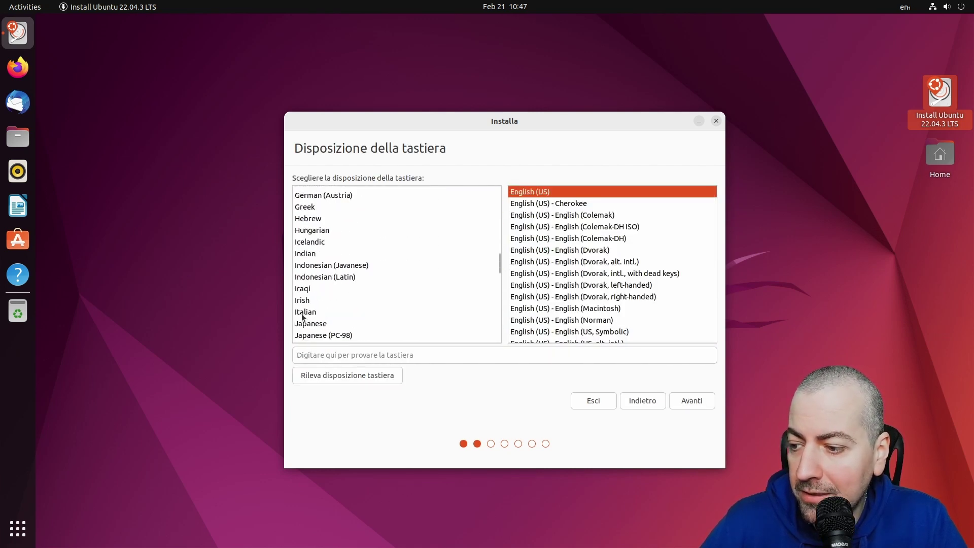
click(304, 311)
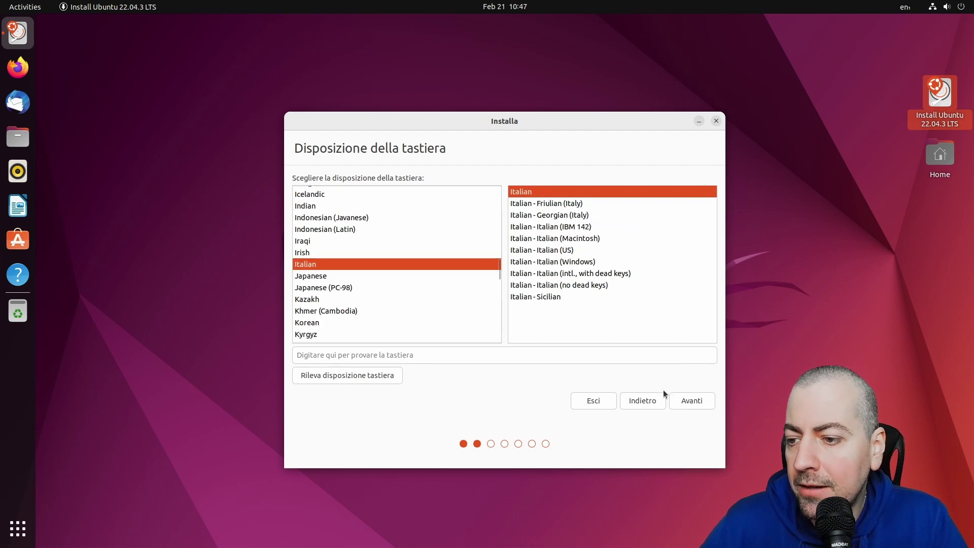
click(695, 406)
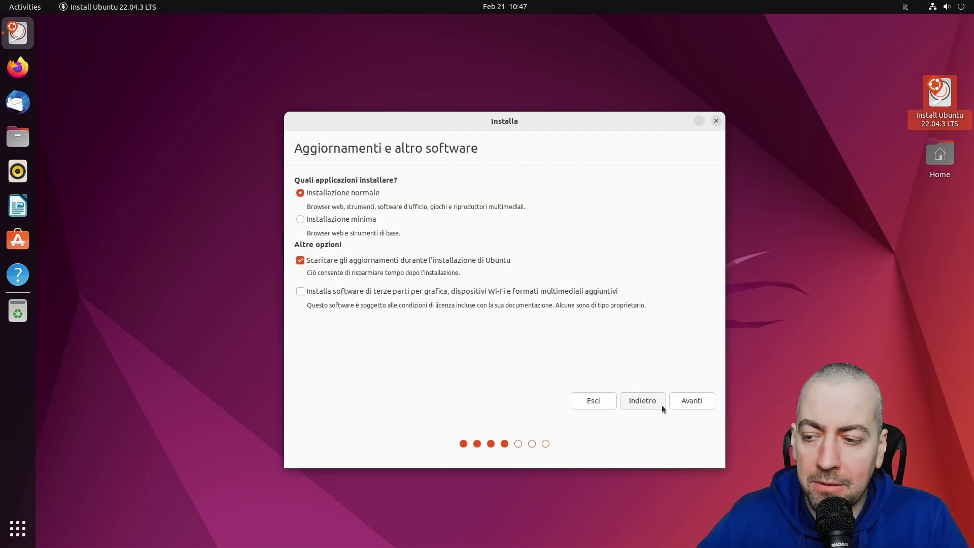
click(689, 401)
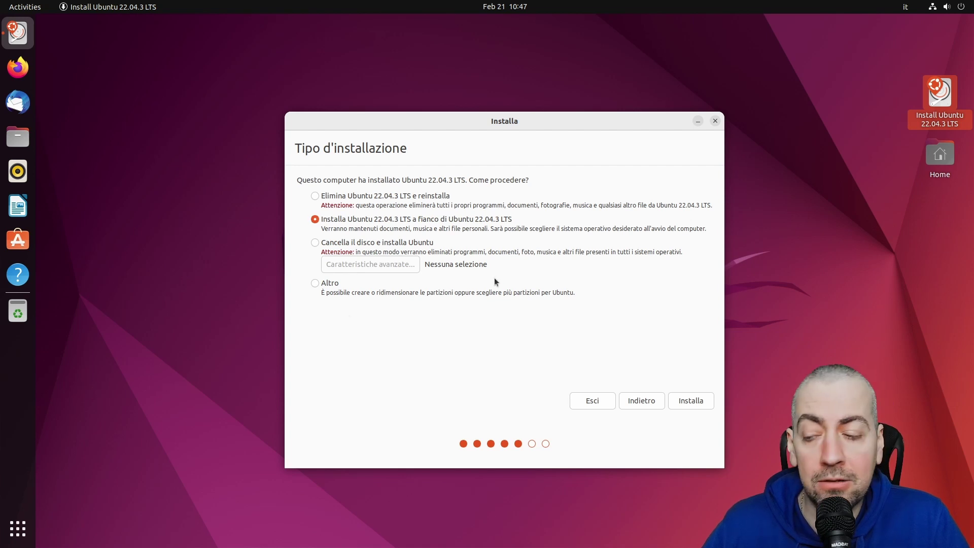
Choose 'Altro' to partition the disks manually
click(322, 285)
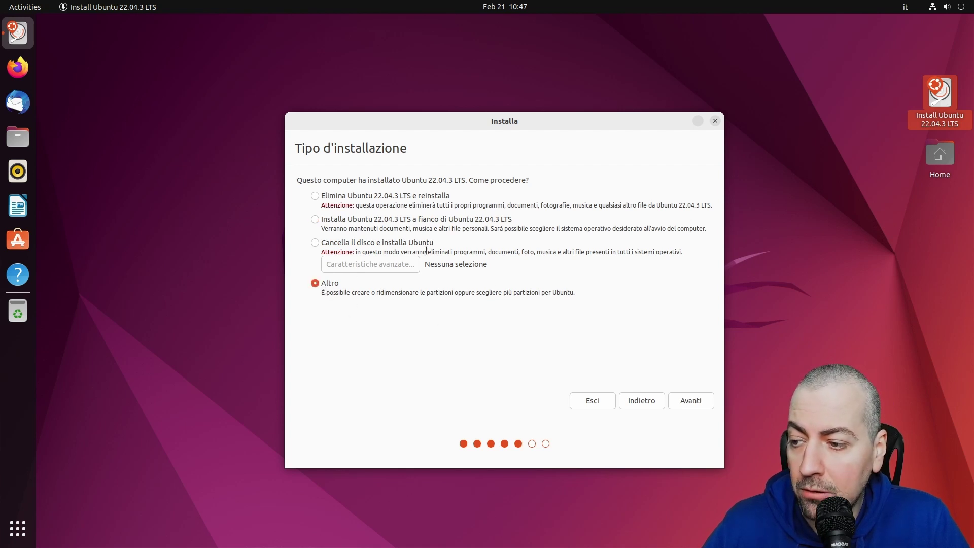
click(693, 403)
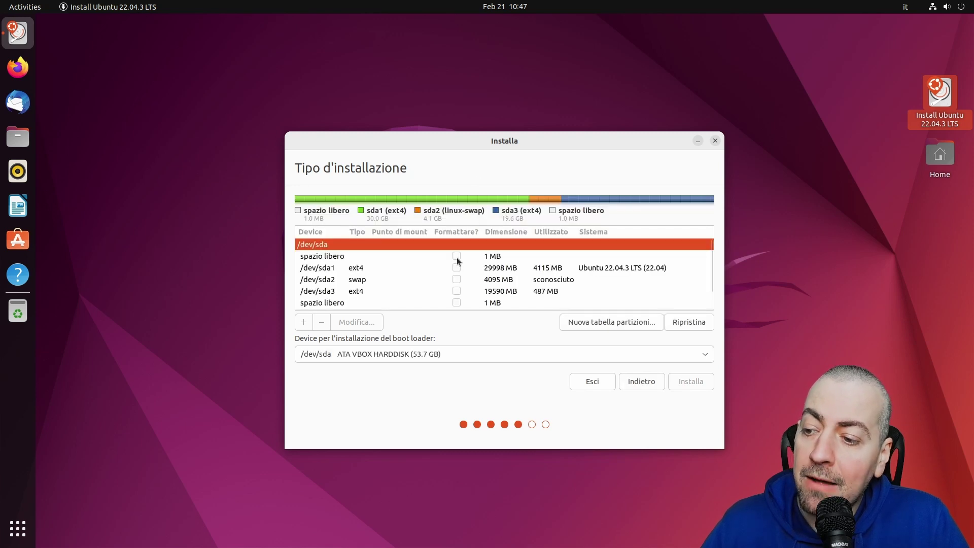
Edit sda1 to use the ext4 journaling file system with mount point /
scroll(458, 269, down, 1)
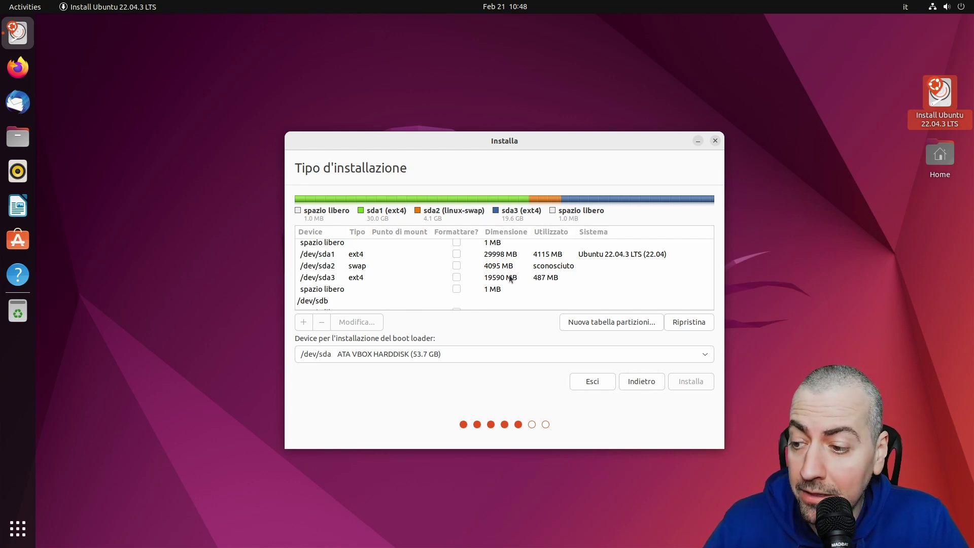
click(502, 257)
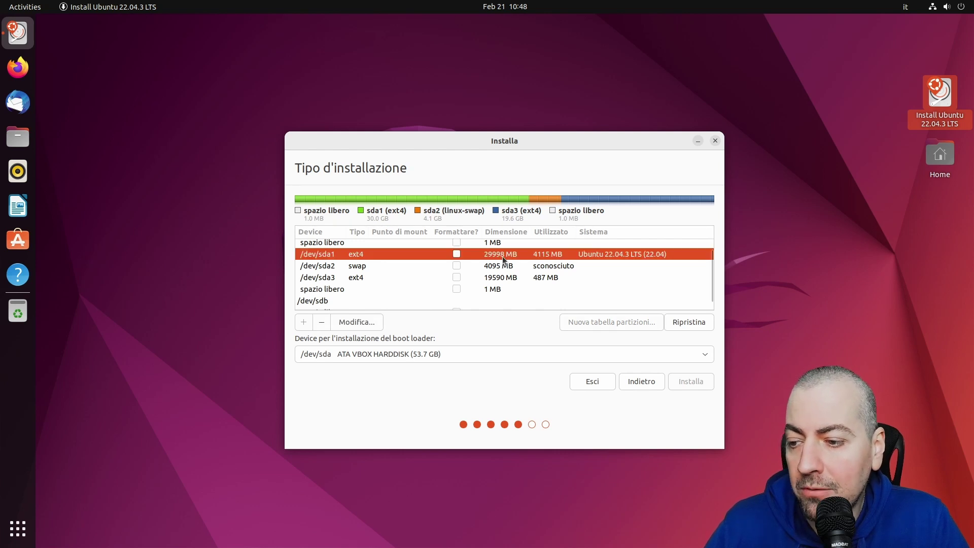
right_click(502, 257)
click(523, 264)
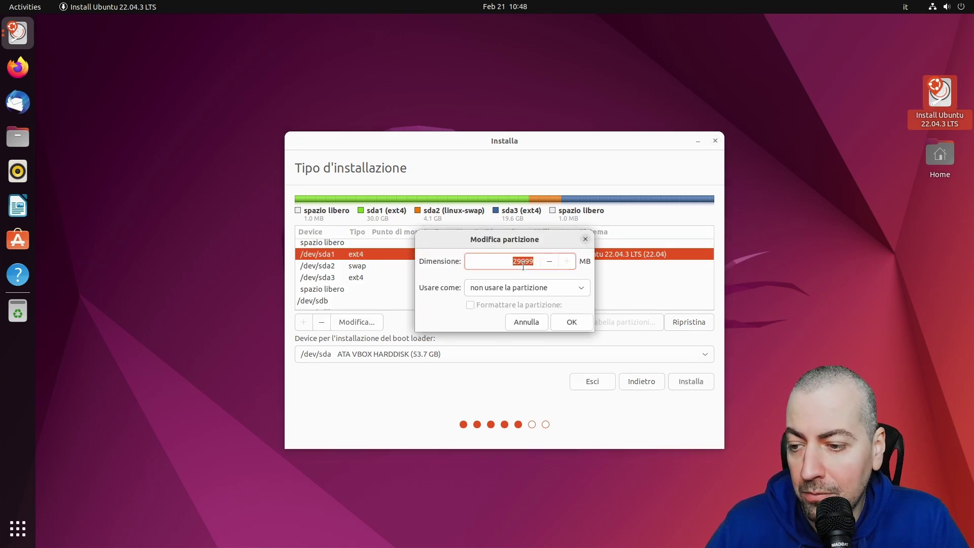
click(514, 291)
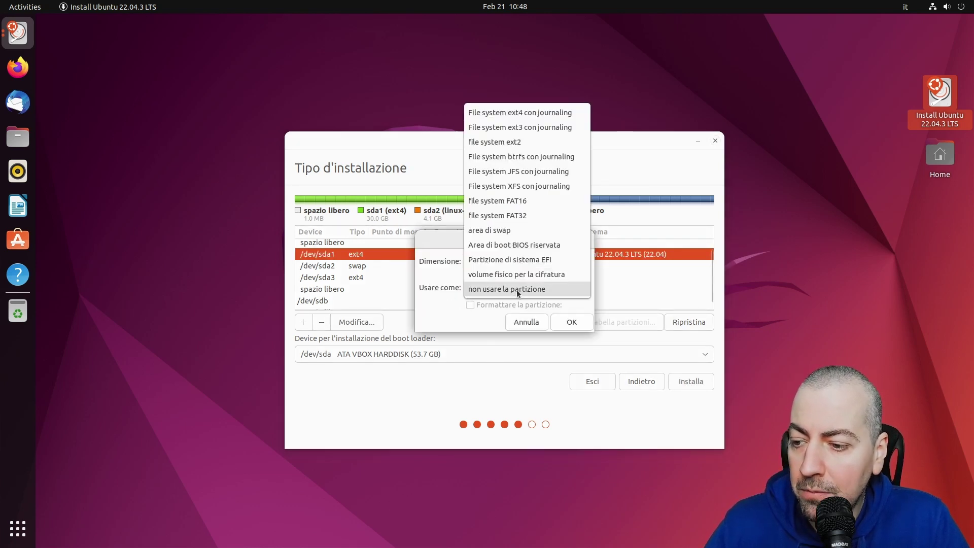
click(522, 113)
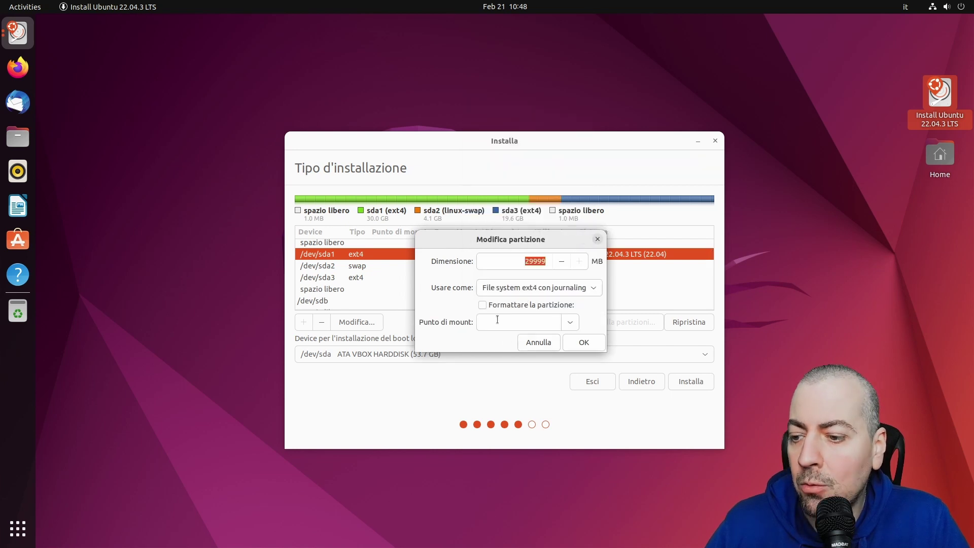
click(572, 323)
click(540, 342)
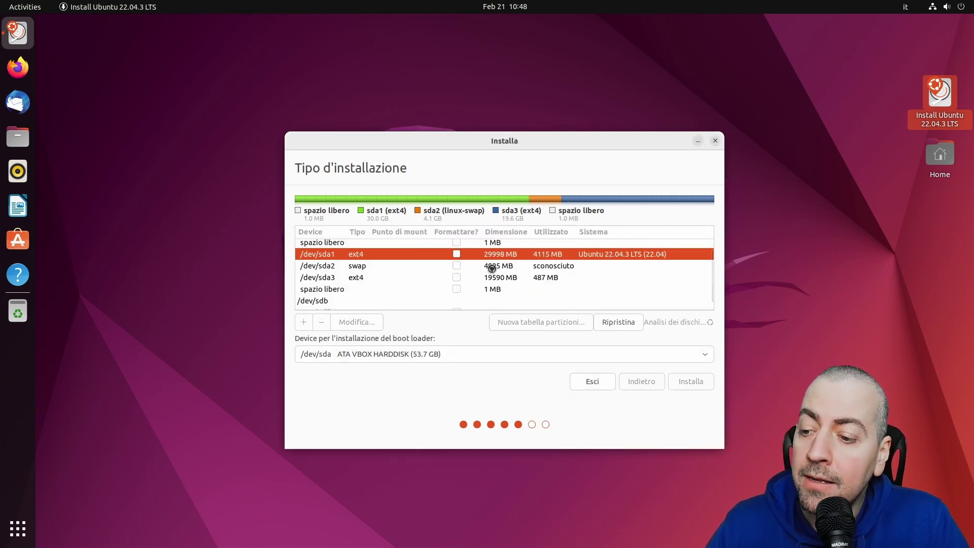
Keep sda2 as a swap area
click(494, 273)
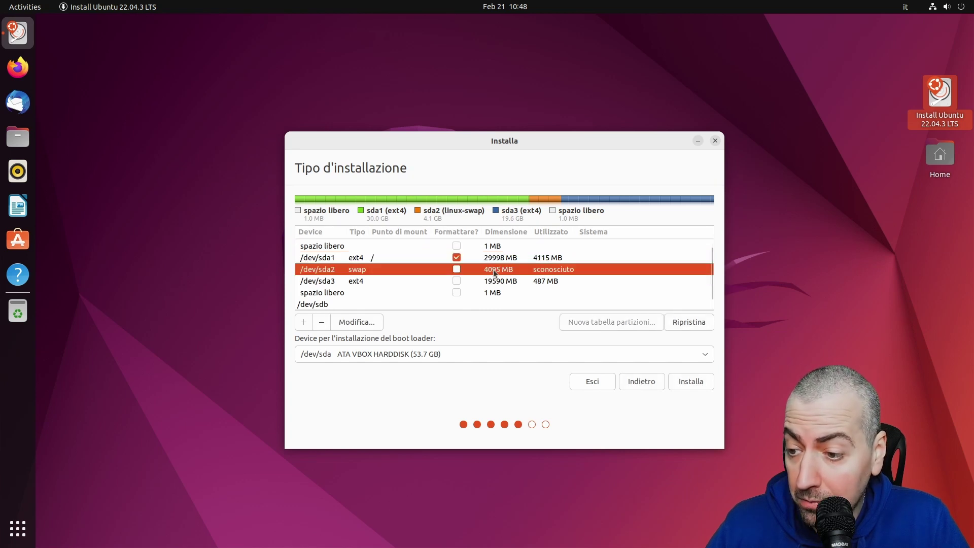
right_click(495, 273)
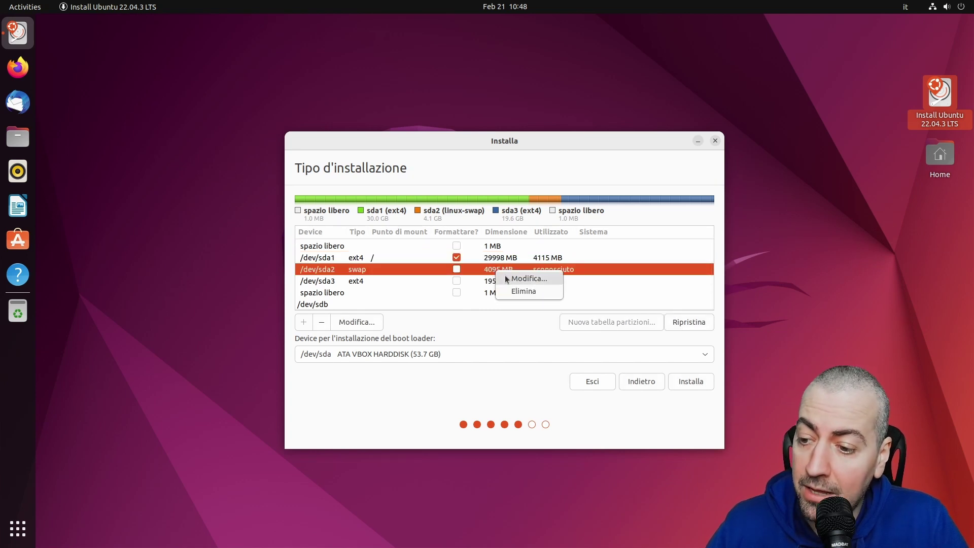
click(508, 280)
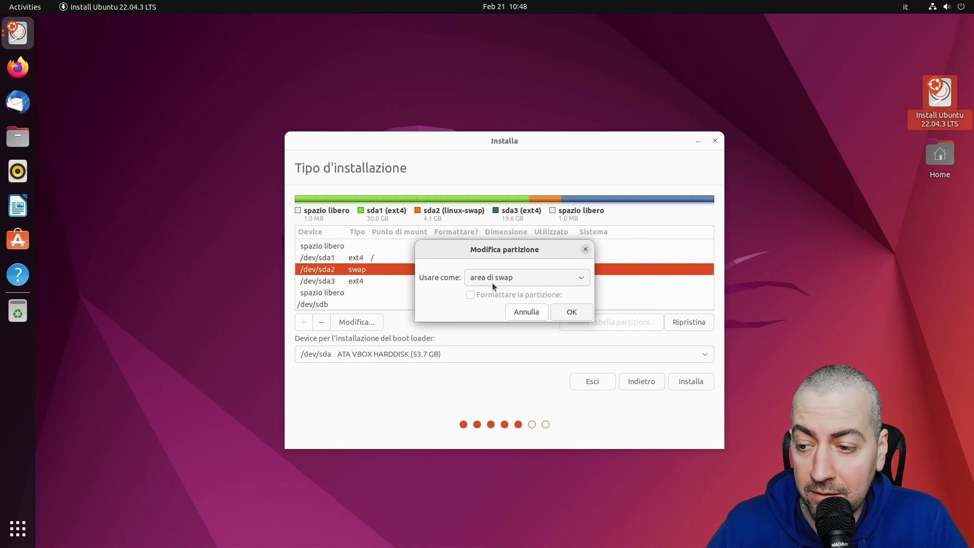
click(571, 311)
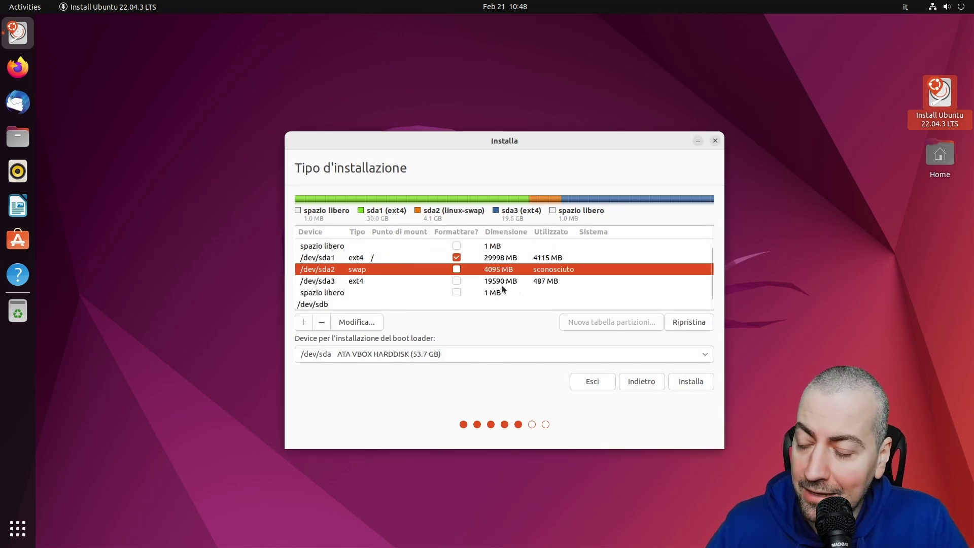
Set sda3 to ext4 journaling mounted at /home, without formatting
click(495, 282)
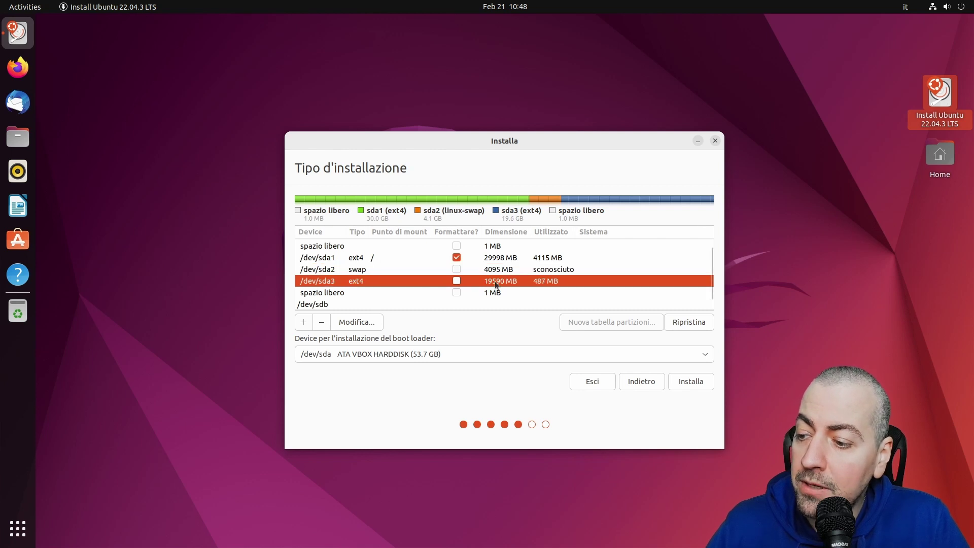
right_click(495, 281)
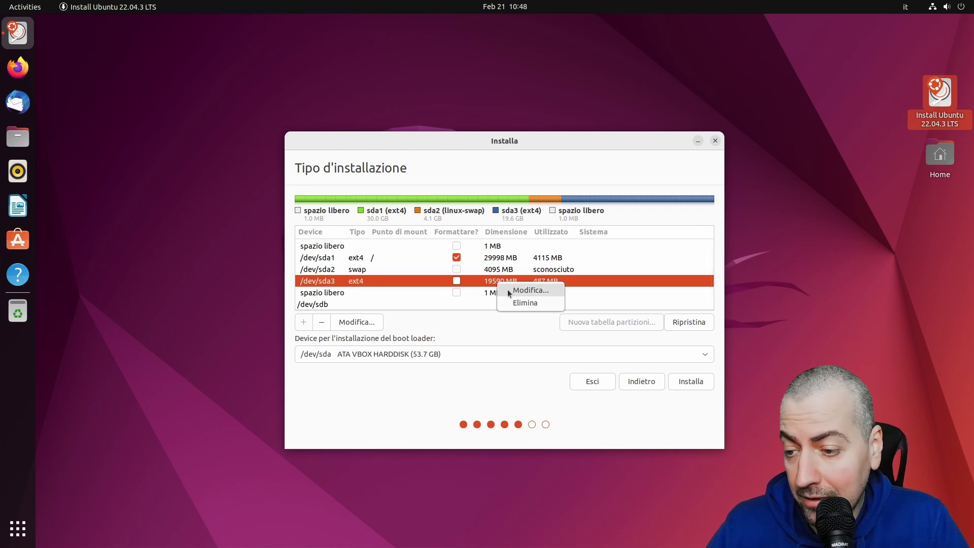
click(527, 290)
click(507, 292)
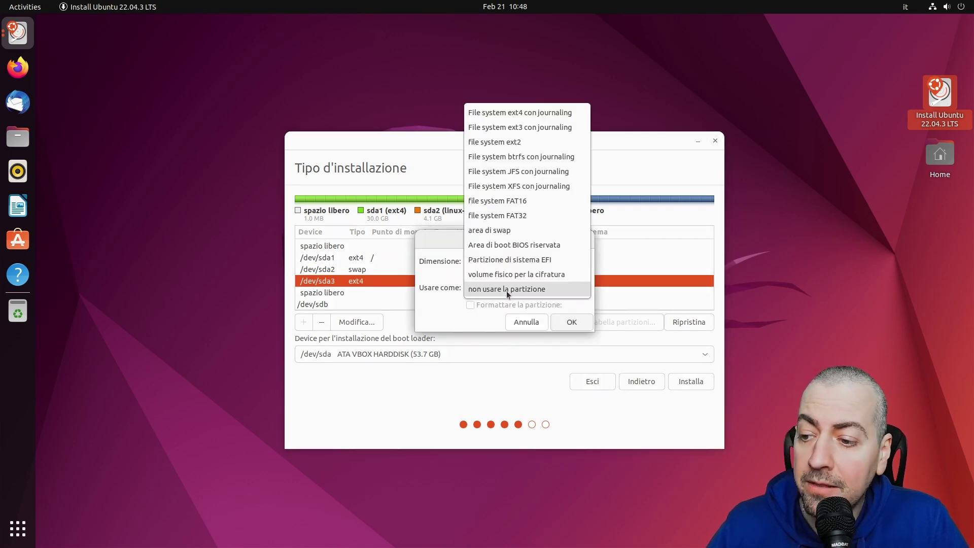
click(480, 118)
click(574, 326)
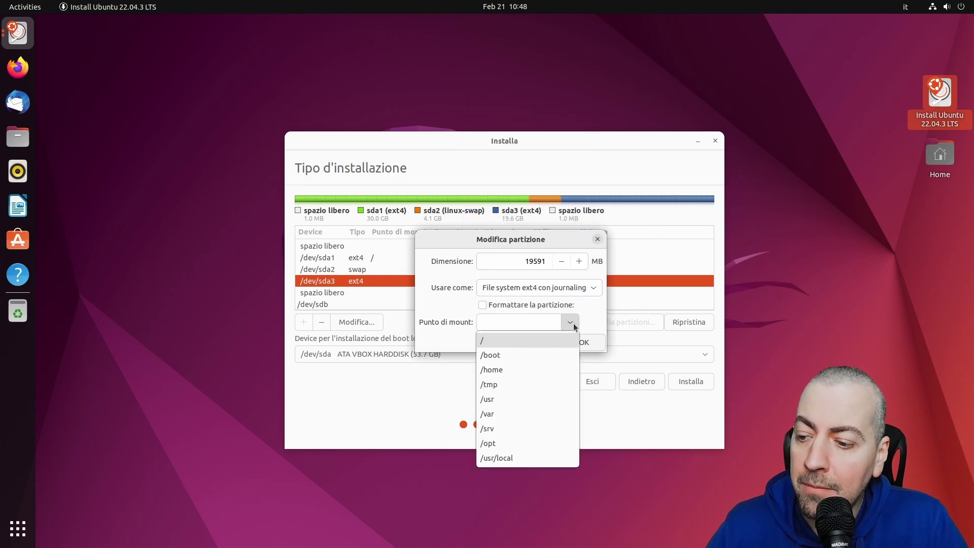
click(527, 369)
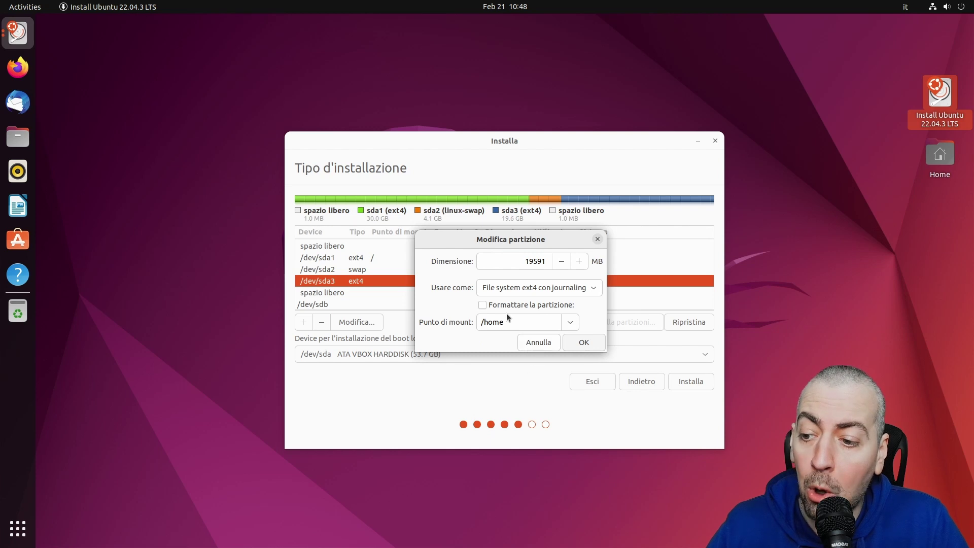
click(584, 343)
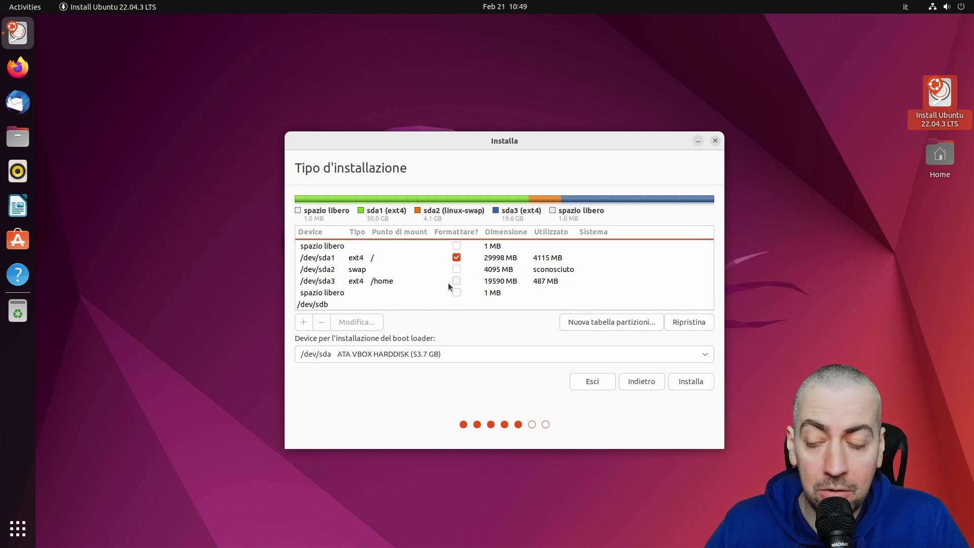
Check the free space on /dev/sdb and set the boot loader device to /dev/sda
click(318, 308)
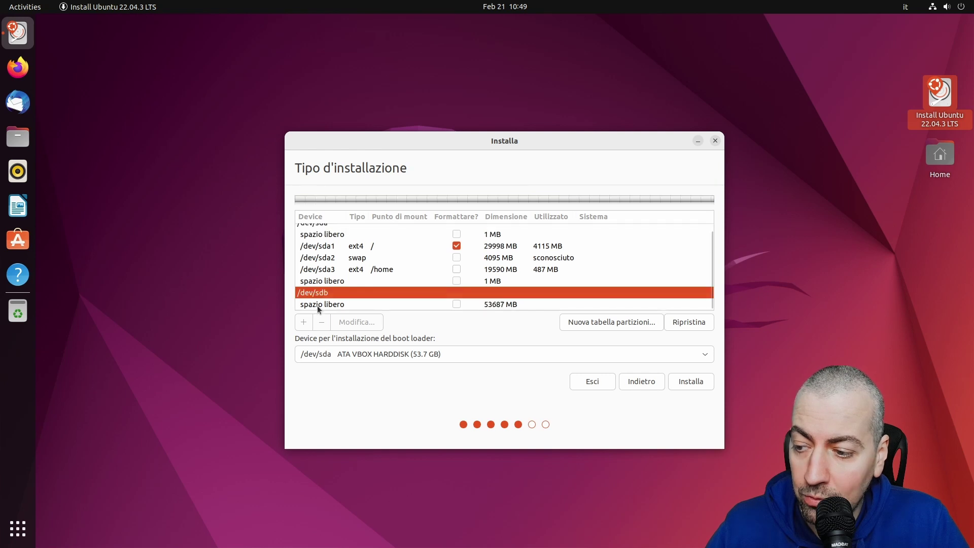
click(343, 306)
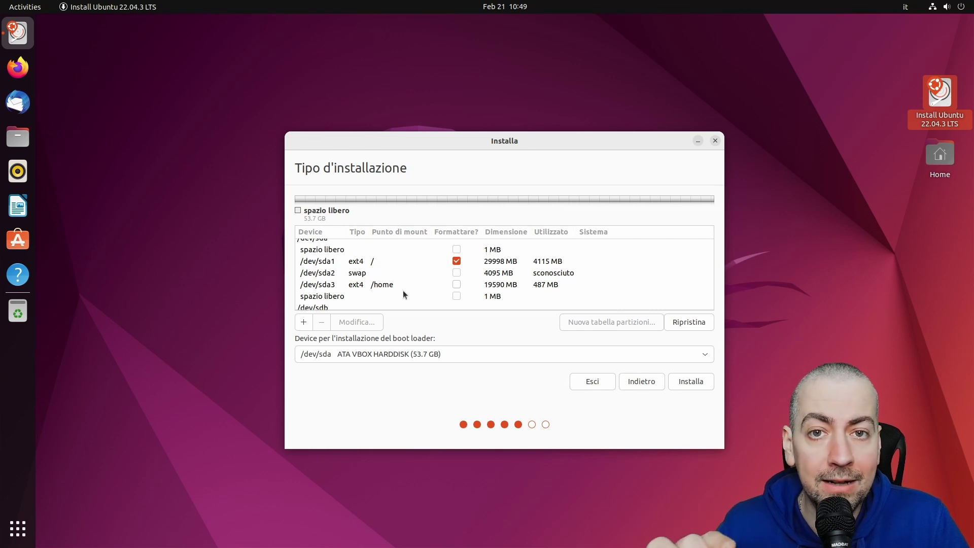
click(408, 355)
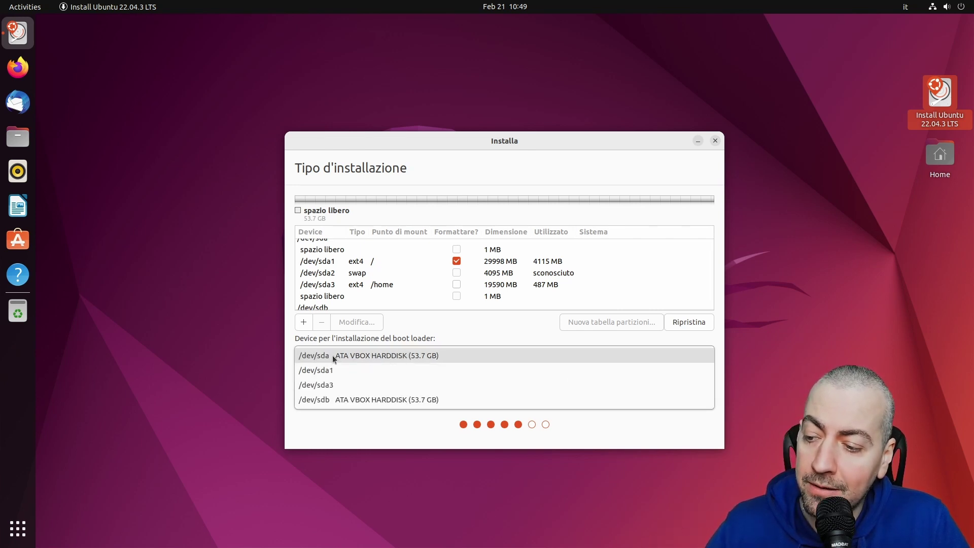
click(375, 357)
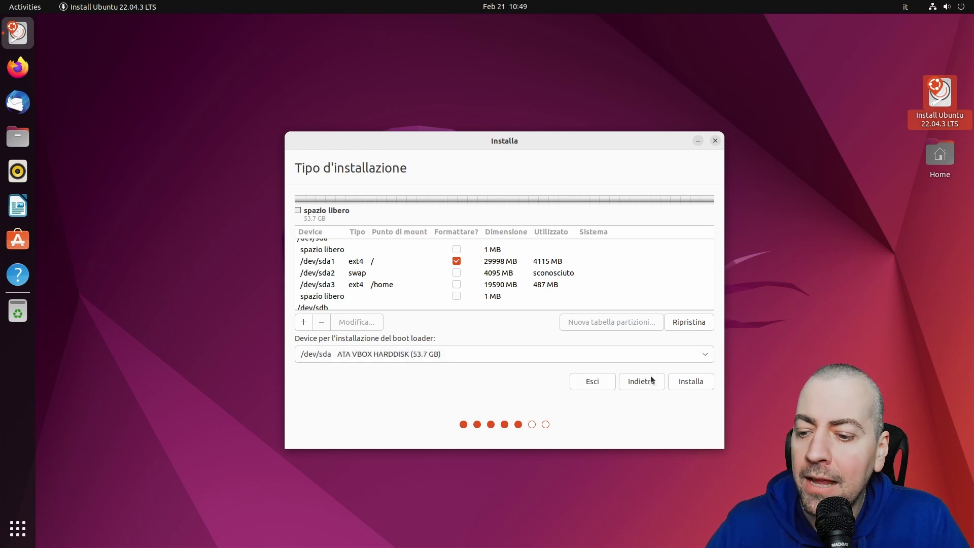
Begin installing, accept both partition warnings, write the changes to disk, and confirm the Rome location
click(689, 381)
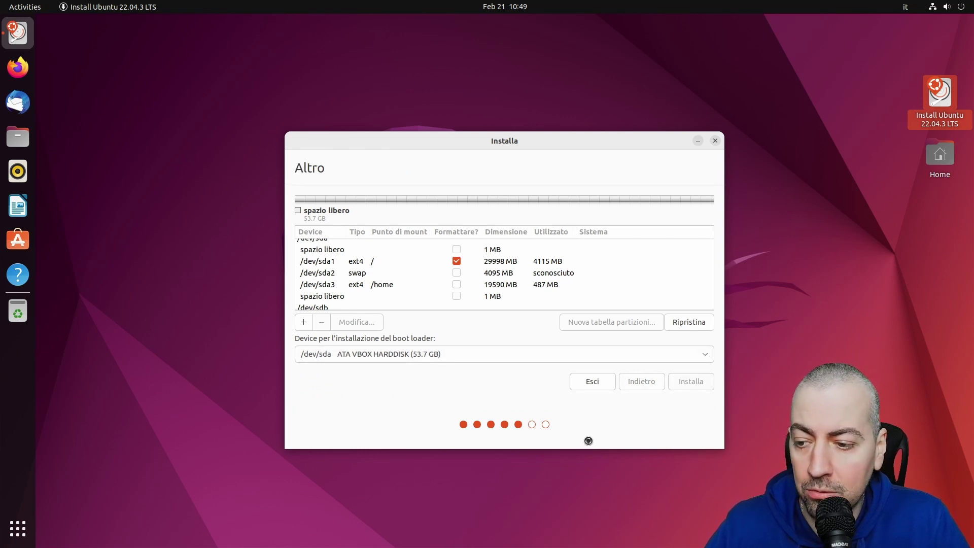
click(640, 320)
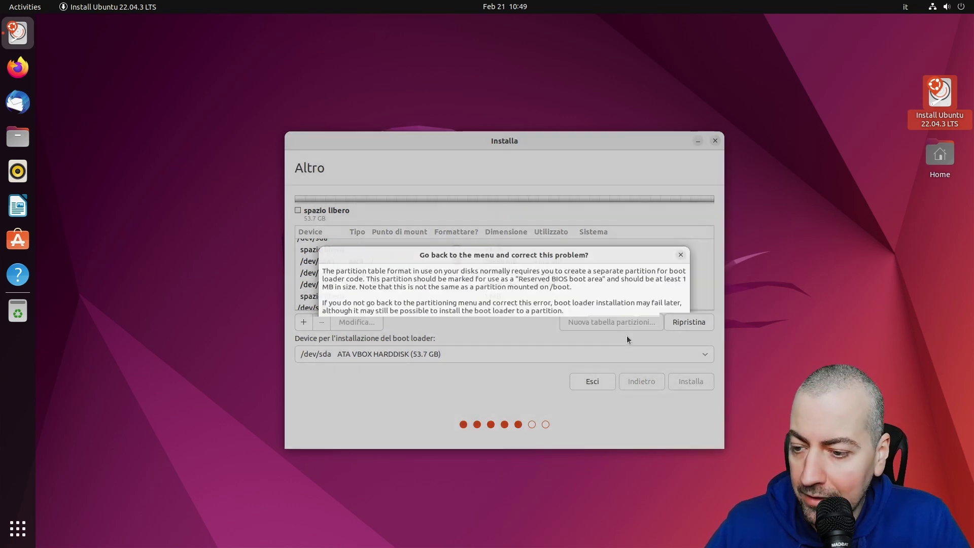
click(660, 326)
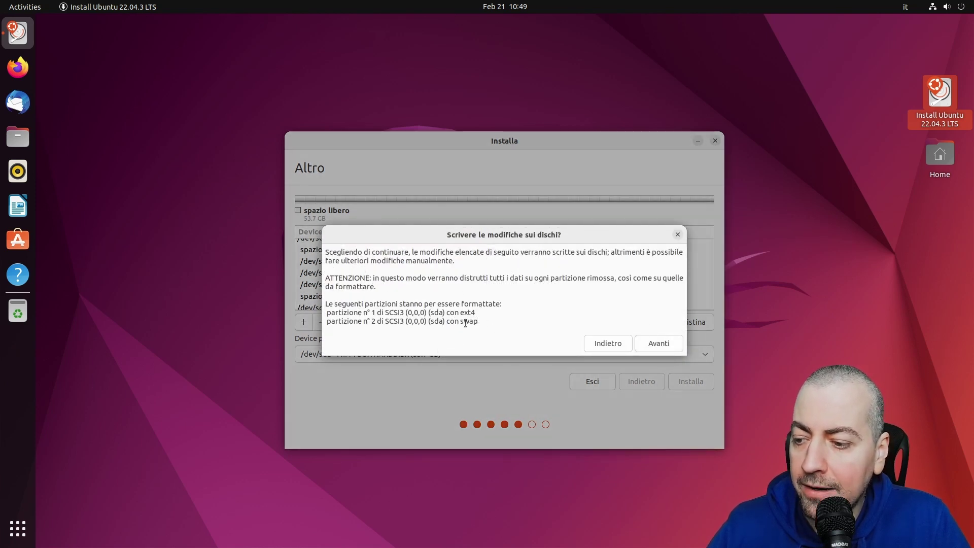
click(656, 347)
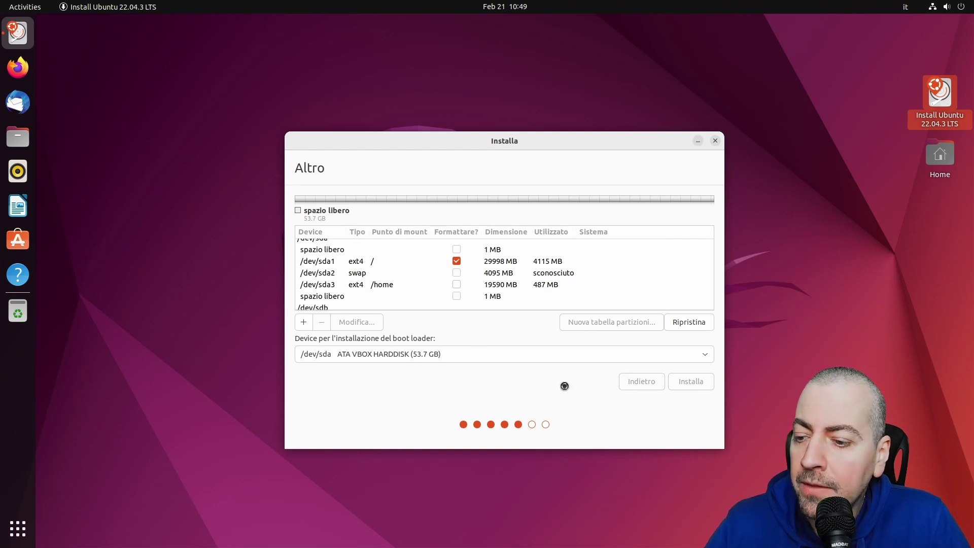
click(689, 380)
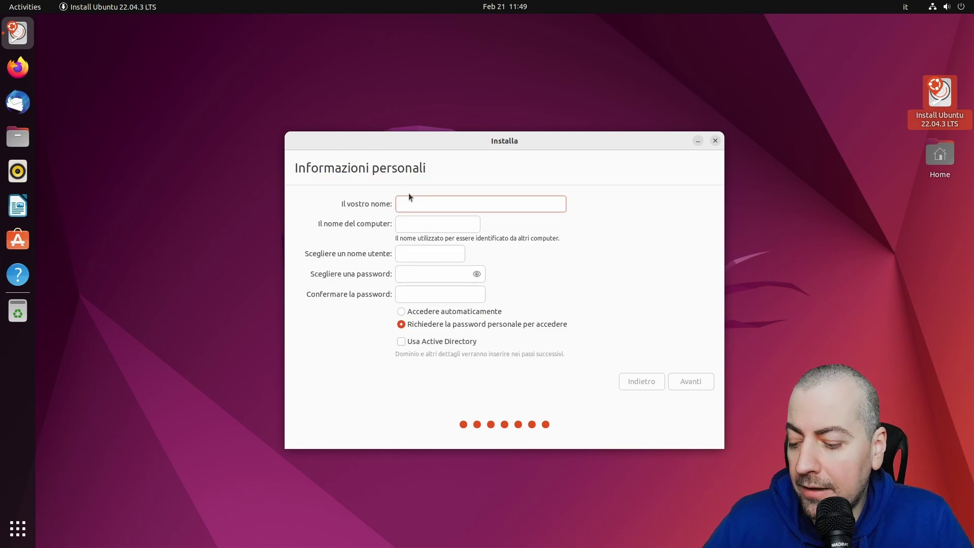
Enter the user's name to autofill computer name and username, then type the account password twice
text(claudio)
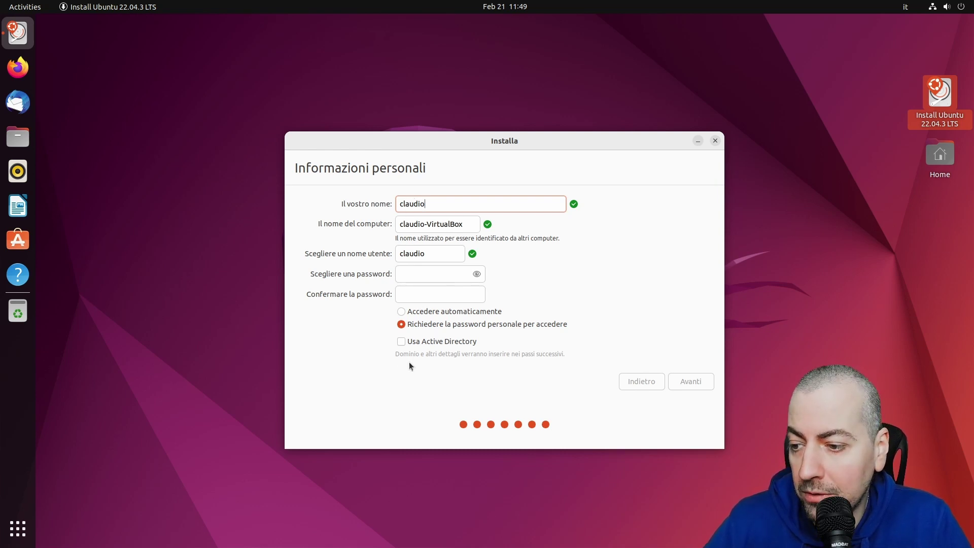
click(440, 277)
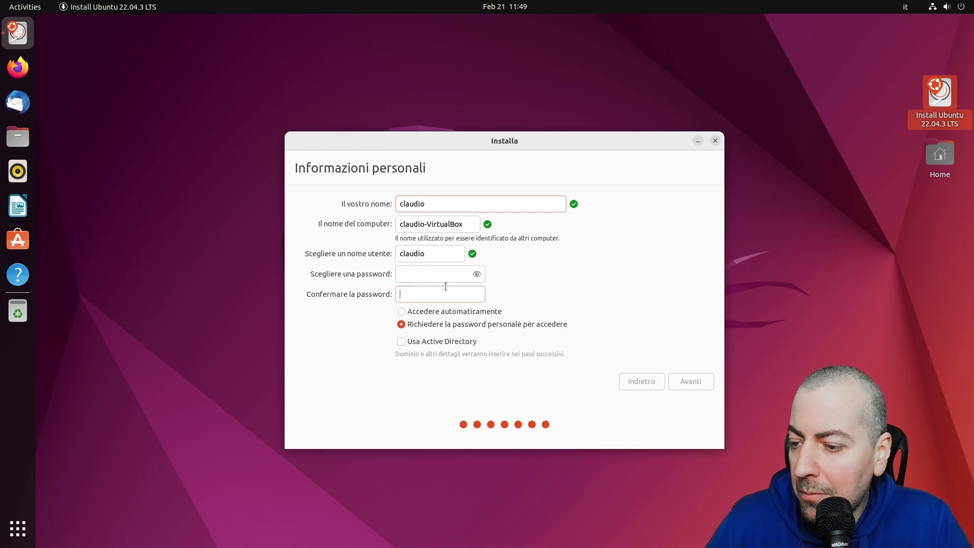
text(••••)
key(Tab)
text(••••)
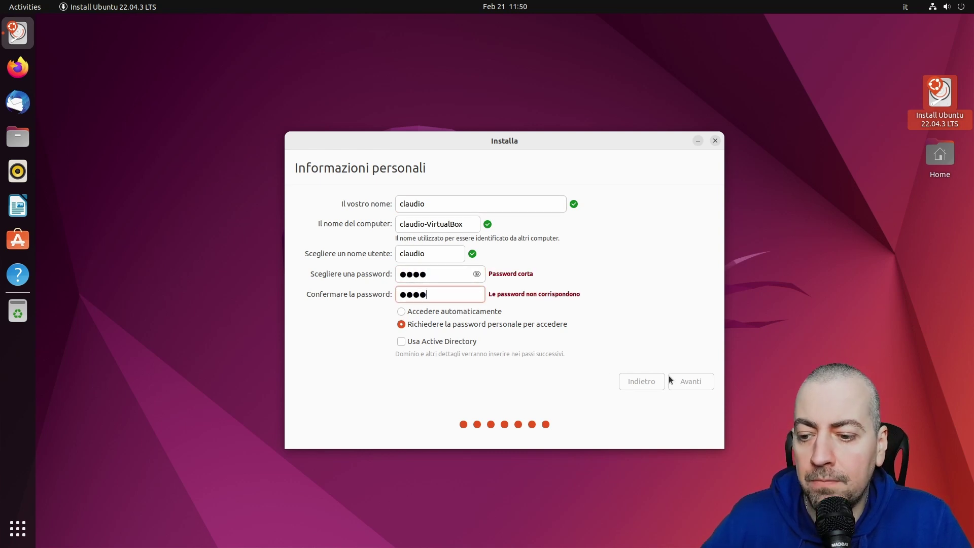